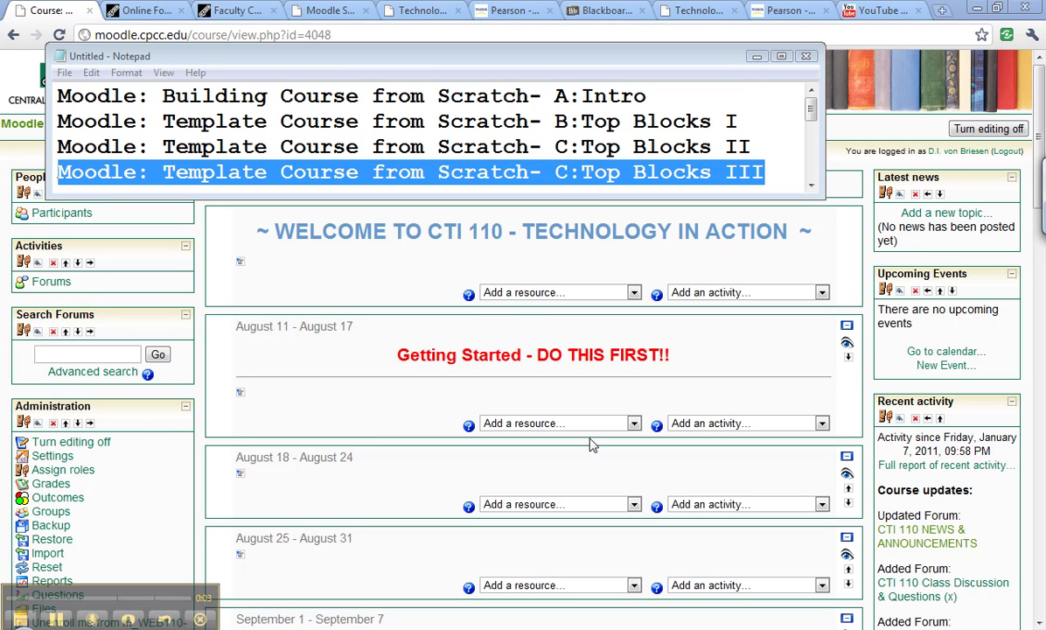
- Switch from the notes to the Moodle course page and start a new label in the August 11 - August 17 week
{"action": "left_click", "coordinate": [910, 32]}
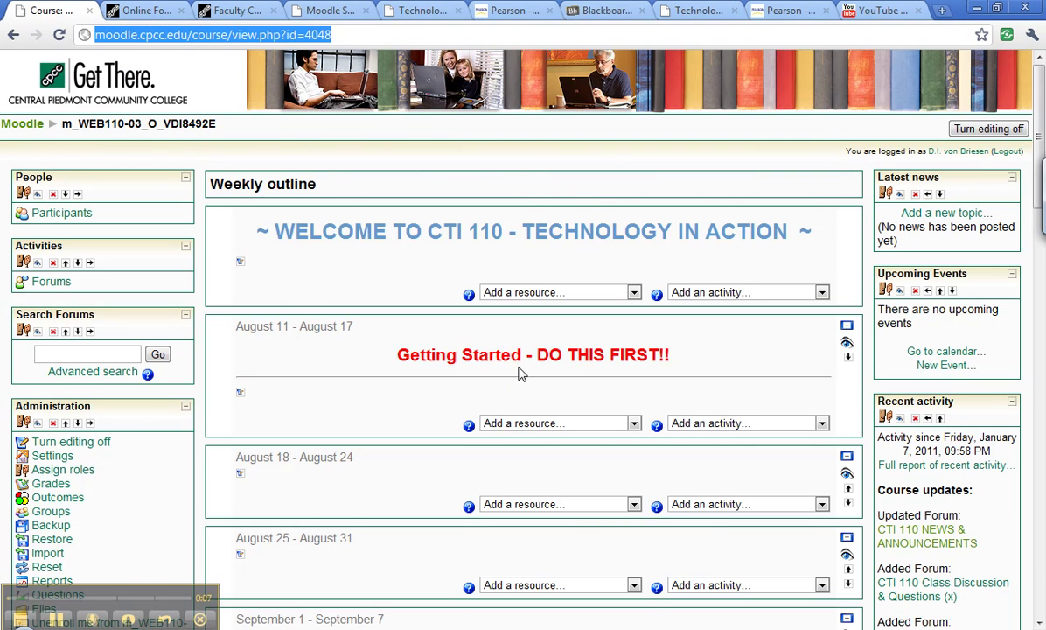
{"action": "scroll", "coordinate": [722, 398], "scroll_direction": "down", "scroll_amount": 10}
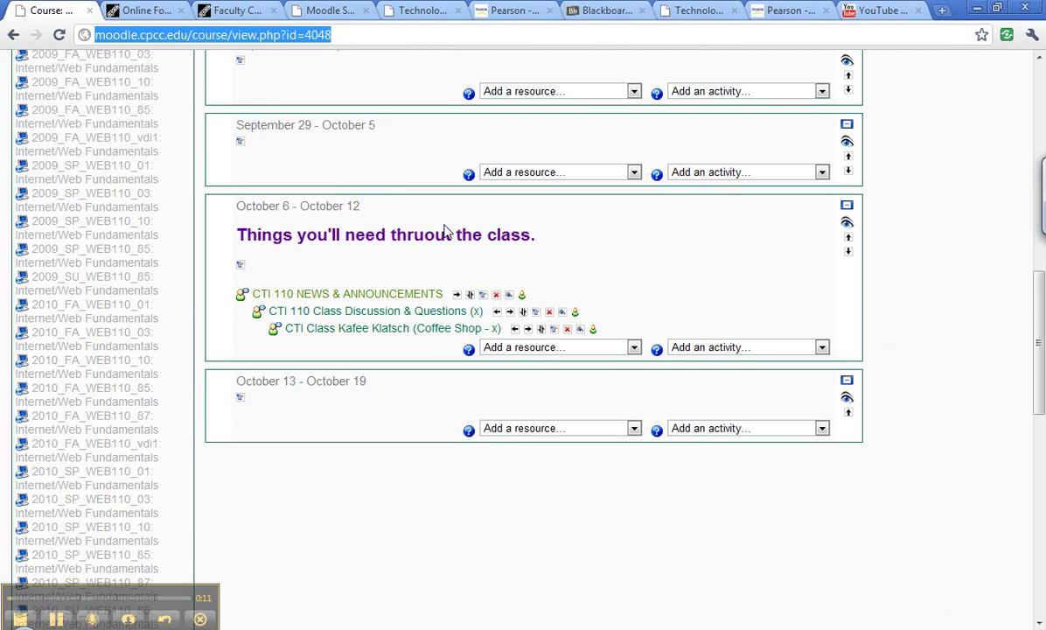
{"action": "scroll", "coordinate": [626, 276], "scroll_direction": "up", "scroll_amount": 15}
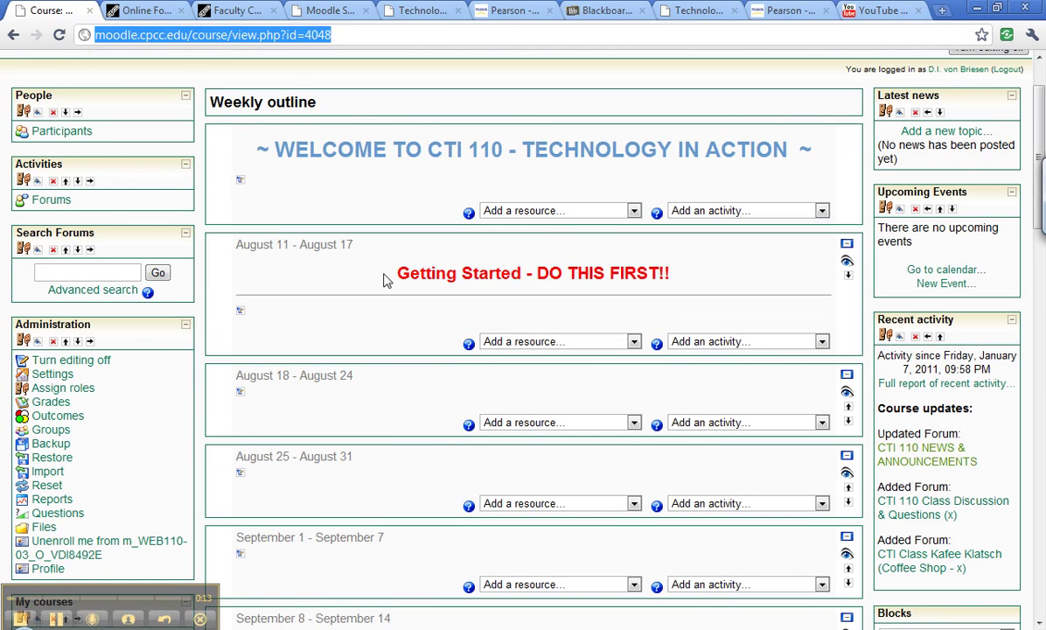
{"action": "left_click_drag", "start_coordinate": [395, 275], "coordinate": [666, 274]}
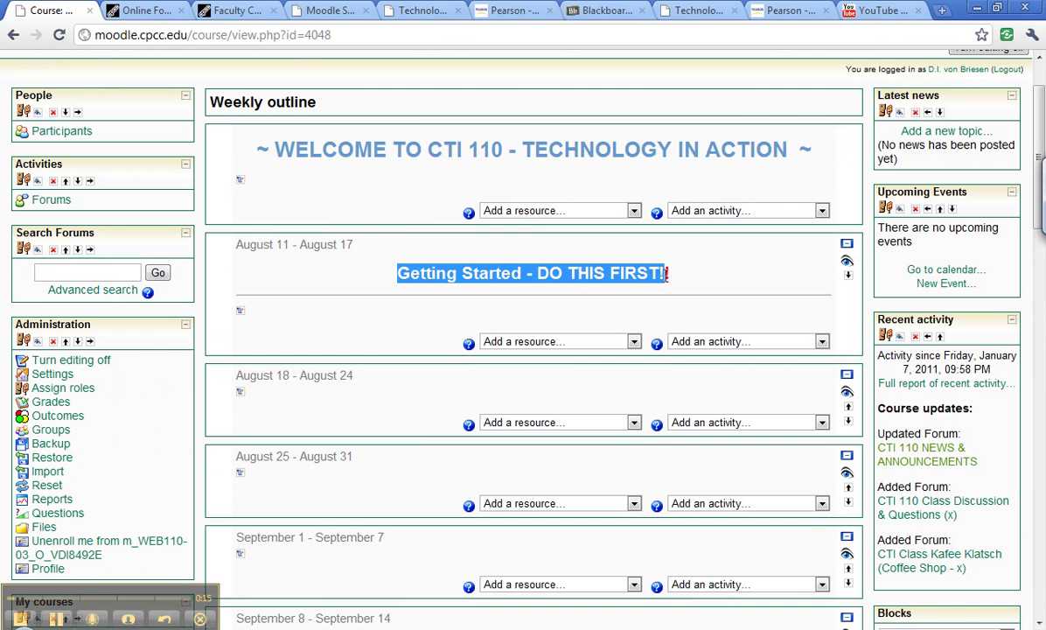
{"action": "left_click", "coordinate": [221, 294]}
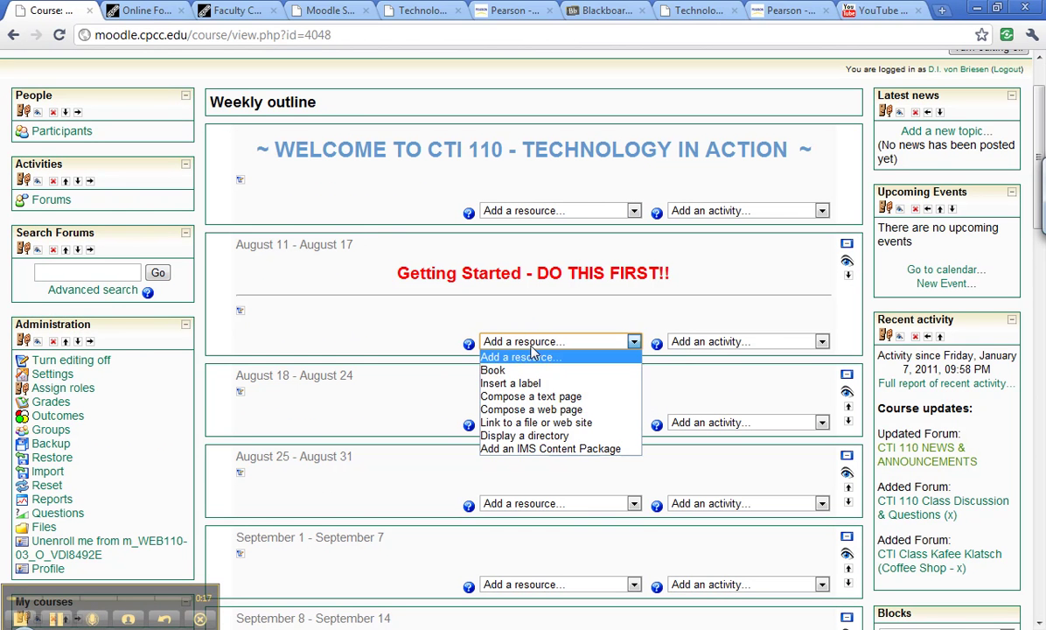
{"action": "left_click", "coordinate": [531, 342]}
{"action": "left_click", "coordinate": [525, 384]}
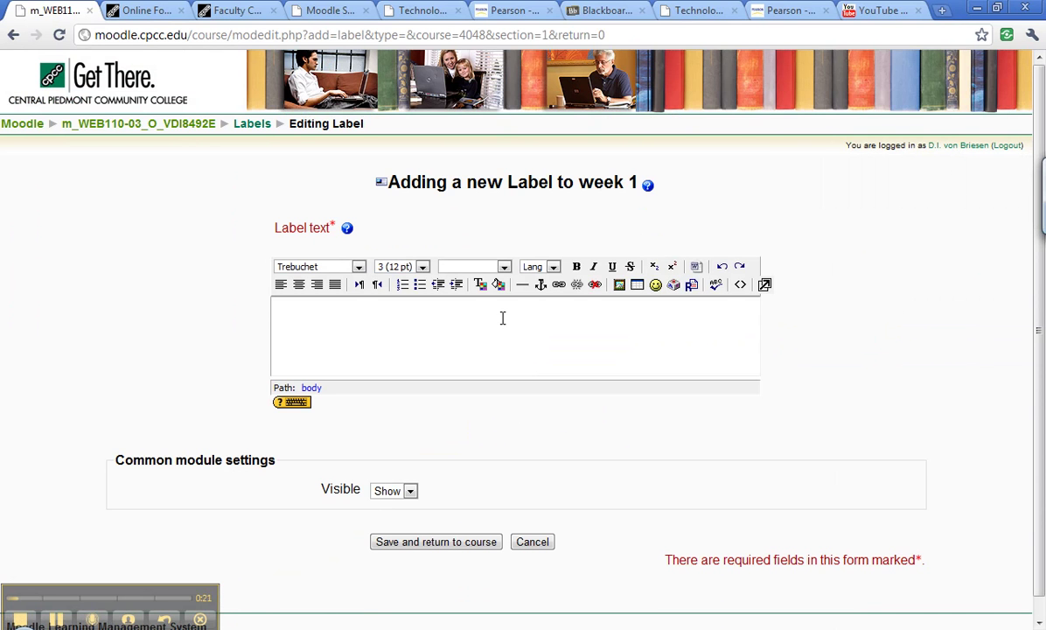
- Enter "Read & Review these RESOURCES" as the label text
{"action": "type", "text": "Read and"}
{"action": "key", "text": "BackSpace"}
{"action": "key", "text": "BackSpace"}
{"action": "key", "text": "BackSpace"}
{"action": "type", "text": "*("}
{"action": "key", "text": "BackSpace"}
{"action": "type", "text": "8"}
{"action": "type", "text": "&"}
{"action": "type", "text": " Review"}
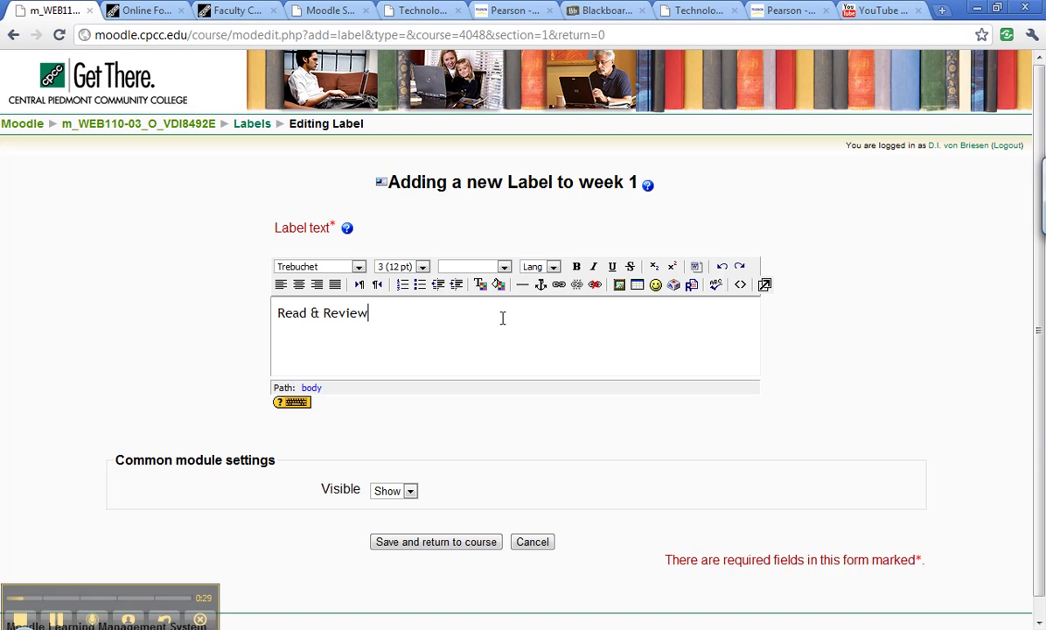
{"action": "type", "text": " these RESOURCES"}
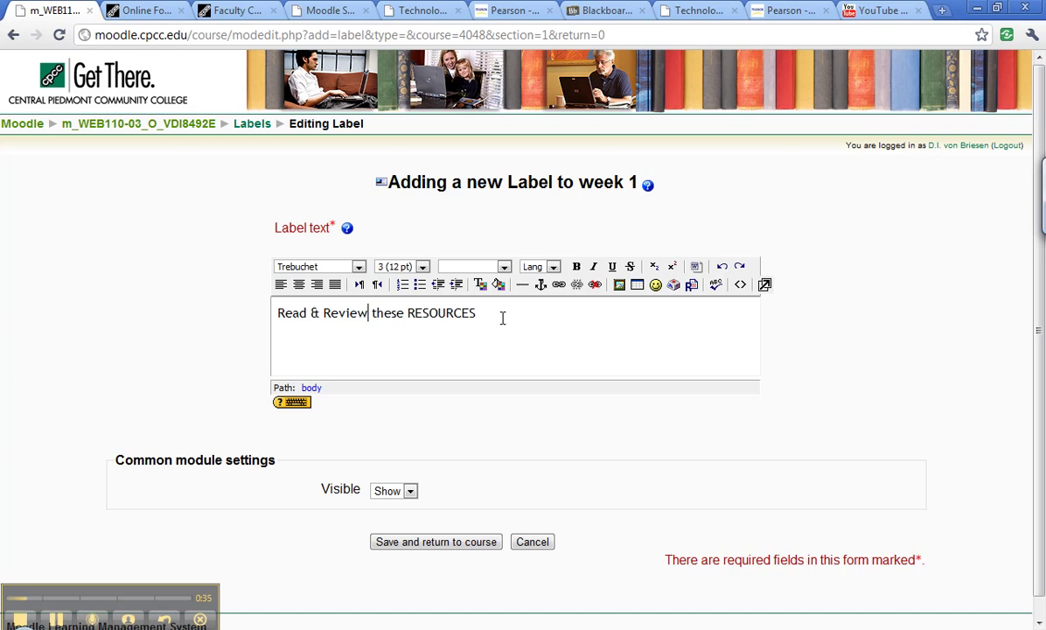
- Replace "Read & Review" in the label text with "READ & REVIEW" in capitals
{"action": "key", "text": "BackSpace"}
{"action": "key", "text": "BackSpace"}
{"action": "key", "text": "BackSpace"}
{"action": "key", "text": "BackSpace"}
{"action": "key", "text": "BackSpace"}
{"action": "key", "text": "BackSpace"}
{"action": "key", "text": "BackSpace"}
{"action": "key", "text": "BackSpace"}
{"action": "key", "text": "BackSpace"}
{"action": "key", "text": "BackSpace"}
{"action": "key", "text": "BackSpace"}
{"action": "key", "text": "BackSpace"}
{"action": "key", "text": "BackSpace"}
{"action": "type", "text": "RE"}
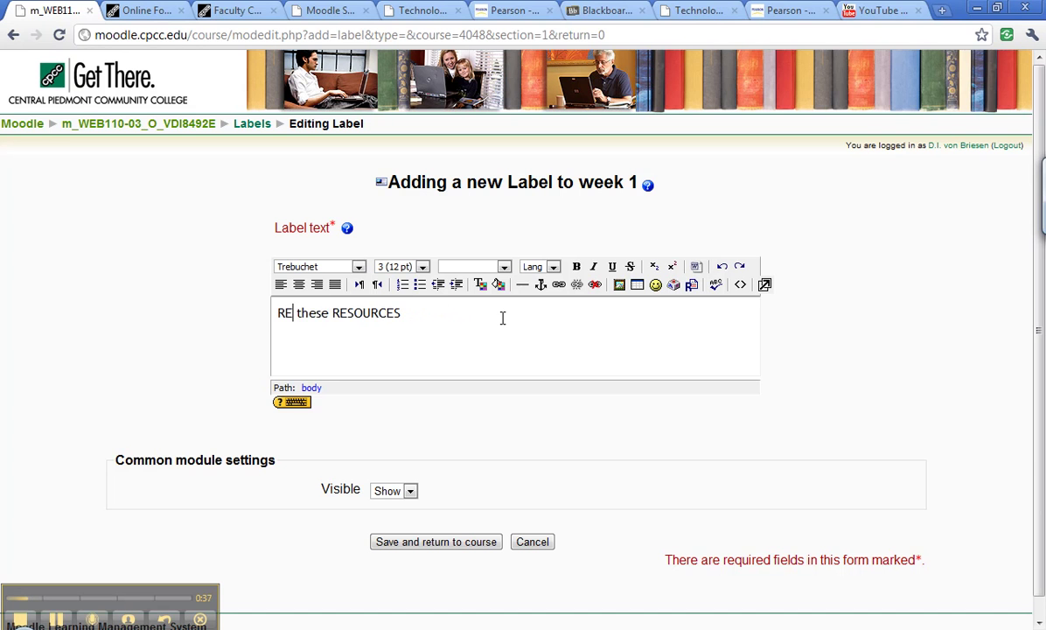
{"action": "type", "text": "AD "}
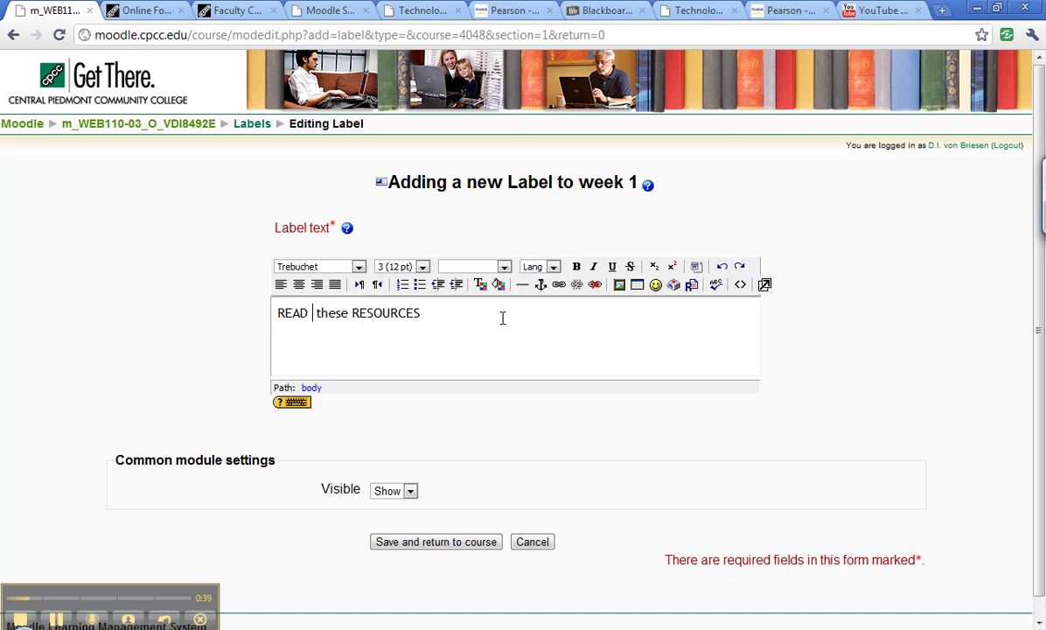
{"action": "type", "text": "& REVIE"}
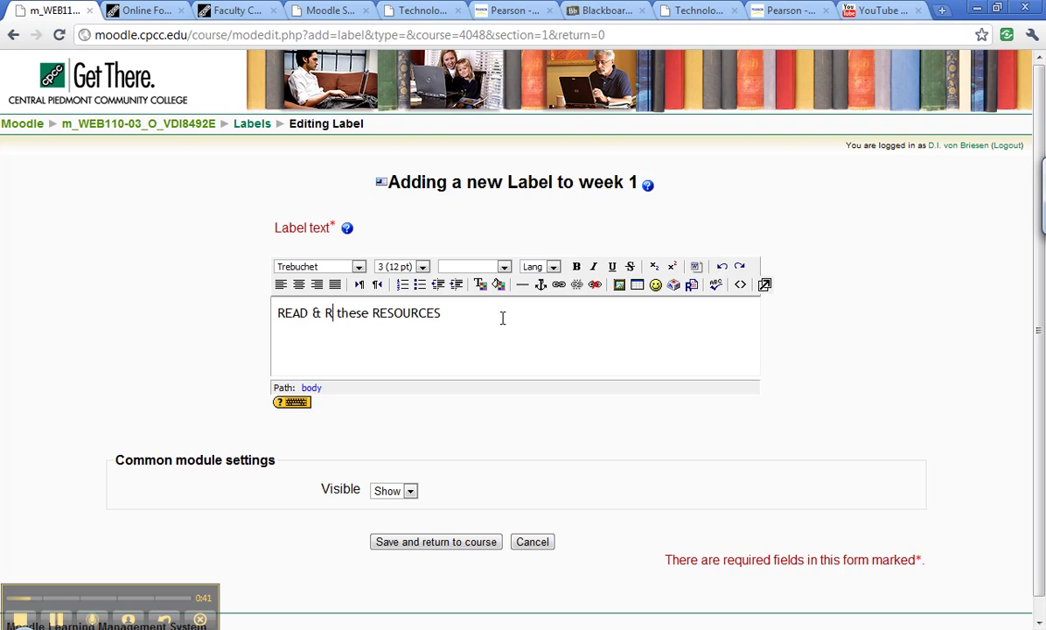
{"action": "type", "text": "W"}
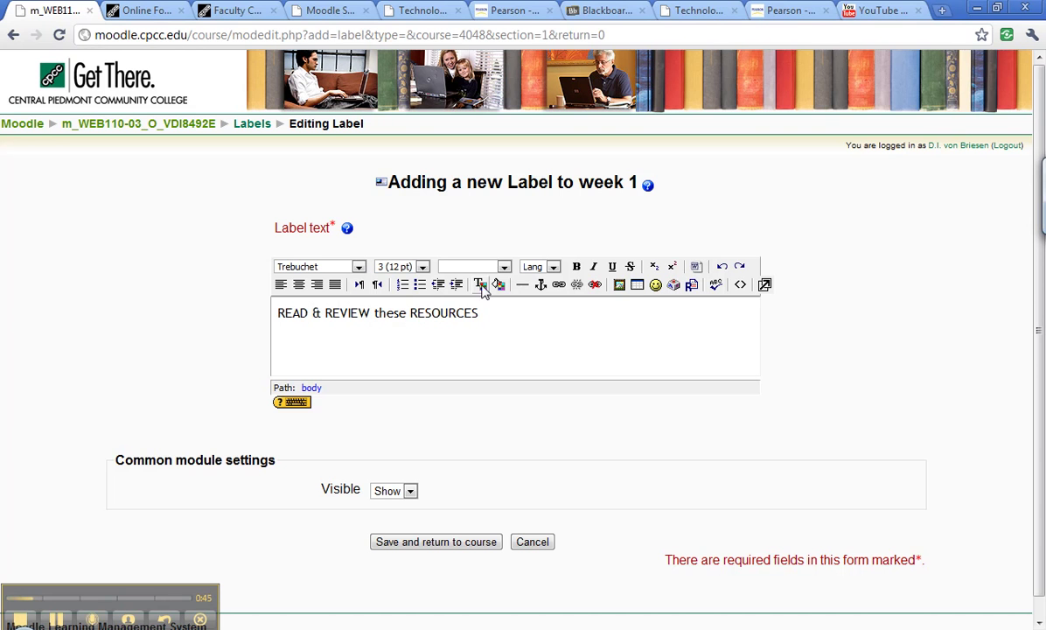
- Insert a horizontal line above the "READ & REVIEW these RESOURCES" text and make the text bold
{"action": "left_click", "coordinate": [522, 284]}
{"action": "left_click_drag", "start_coordinate": [495, 318], "coordinate": [222, 334]}
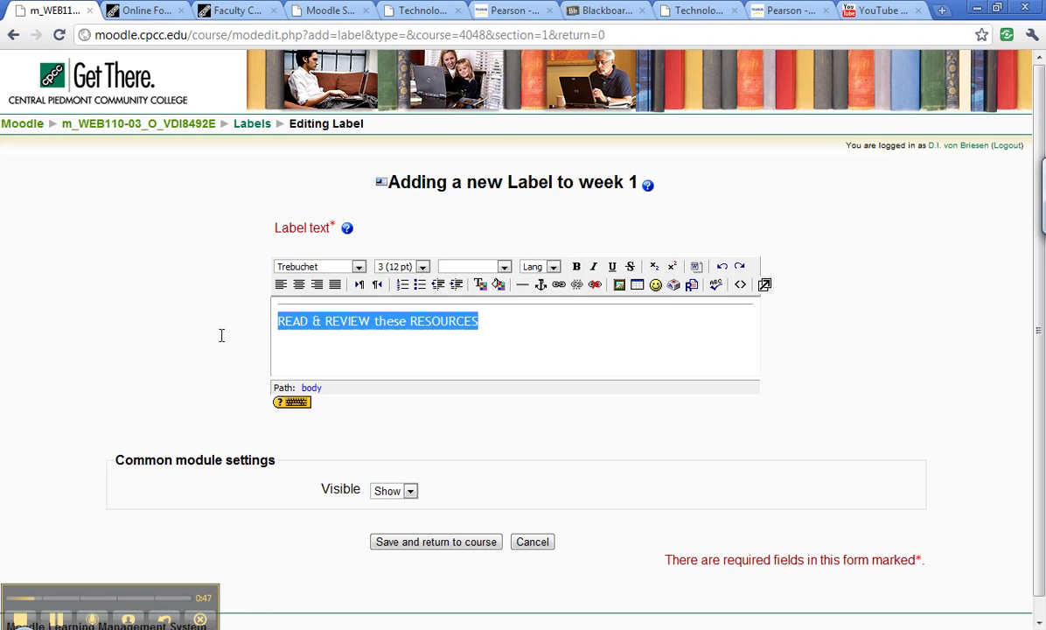
{"action": "left_click", "coordinate": [577, 268]}
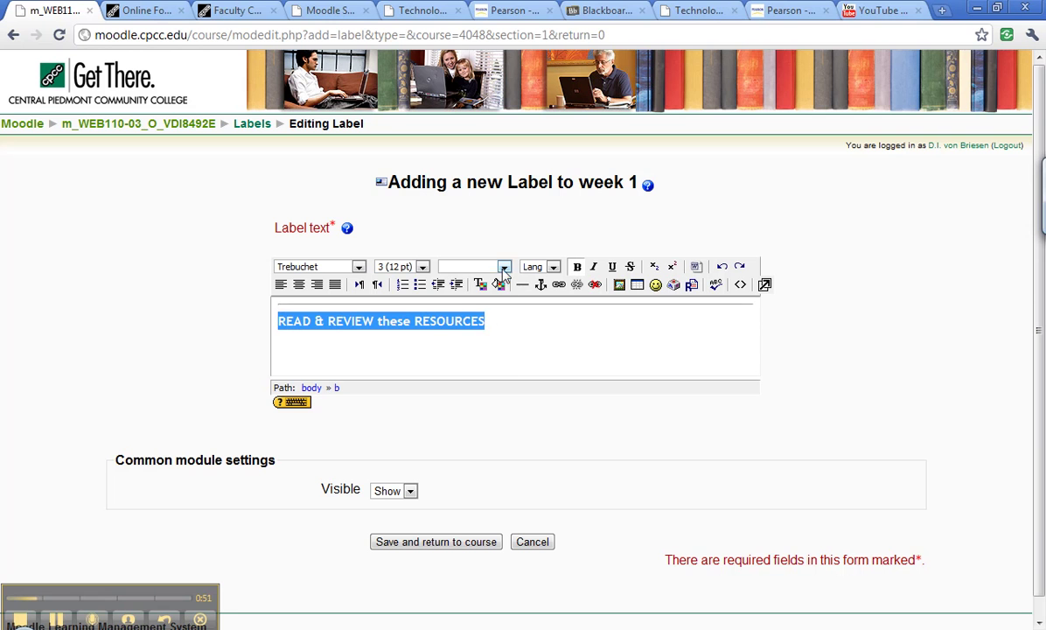
- Apply the Heading 2 format to the "READ & REVIEW these RESOURCES" text, and switch it to Heading 3
{"action": "left_click", "coordinate": [504, 270]}
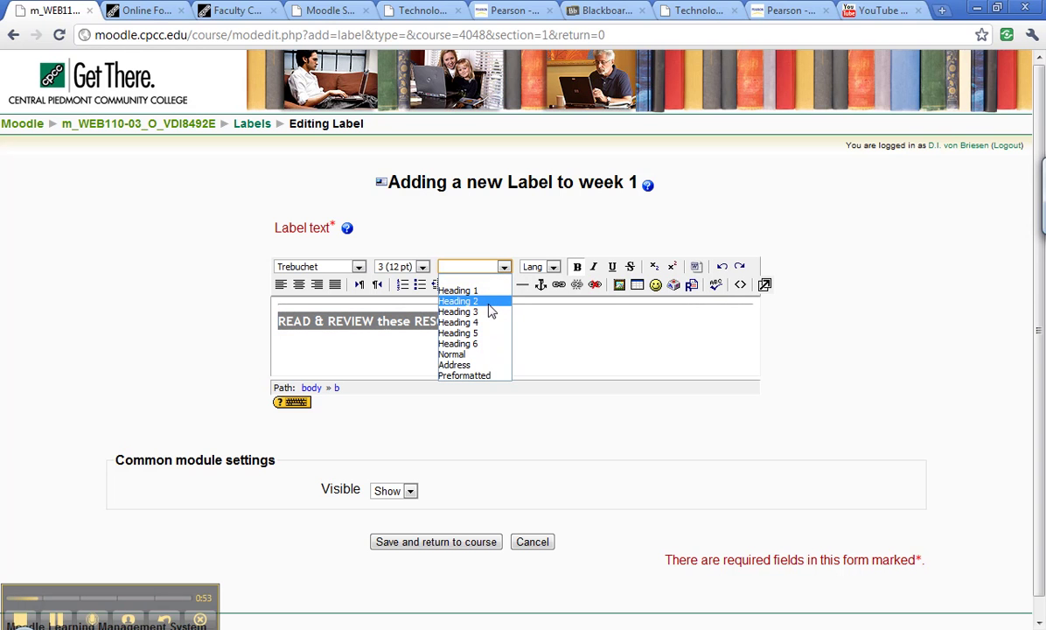
{"action": "left_click", "coordinate": [489, 303]}
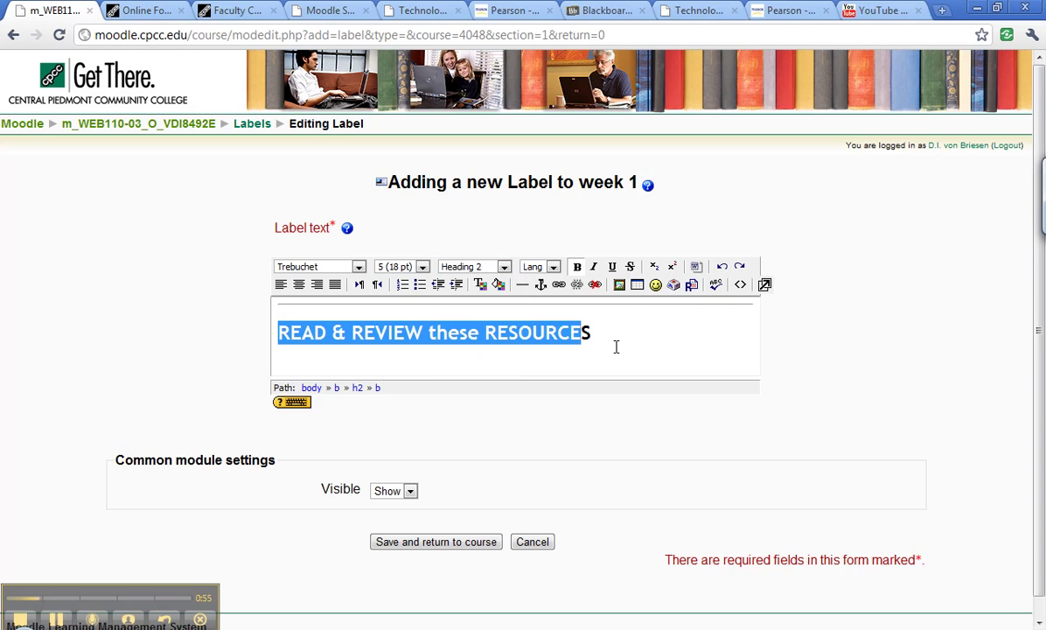
{"action": "left_click", "coordinate": [621, 334]}
{"action": "left_click_drag", "start_coordinate": [621, 335], "coordinate": [210, 335]}
{"action": "left_click", "coordinate": [504, 267]}
{"action": "left_click", "coordinate": [477, 313]}
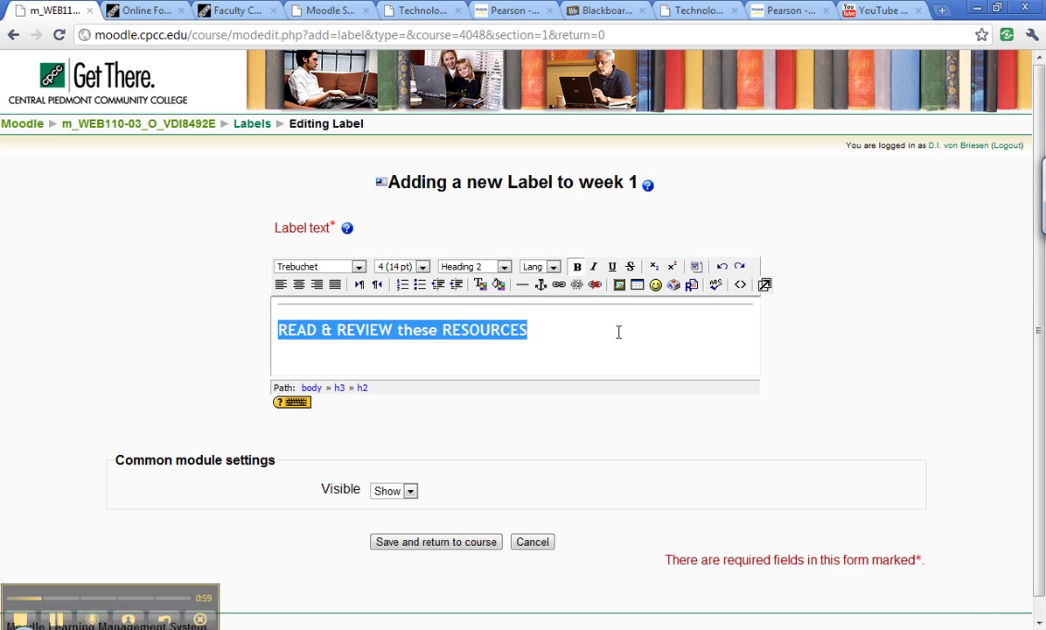
- Colour the "READ & REVIEW these RESOURCES" text red and save the label, returning to the course
{"action": "left_click", "coordinate": [480, 284]}
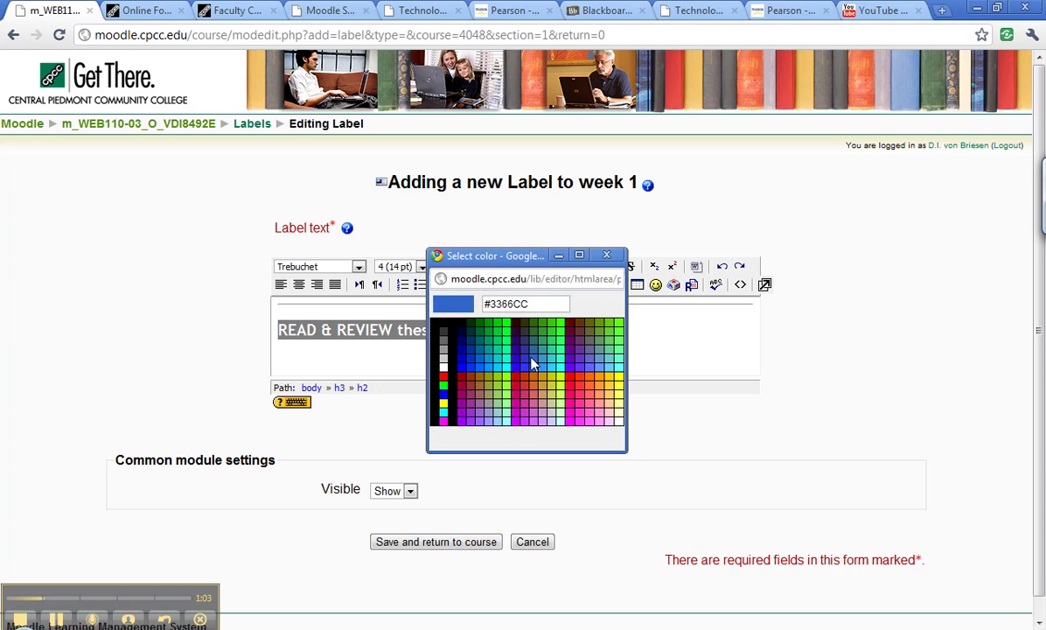
{"action": "left_click", "coordinate": [571, 385]}
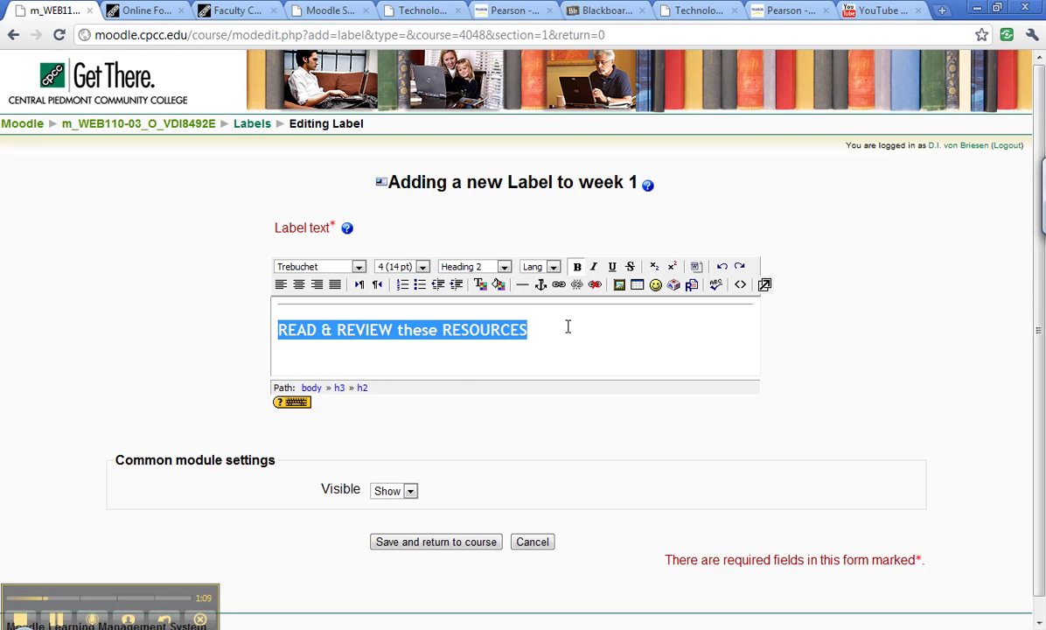
{"action": "left_click", "coordinate": [568, 331]}
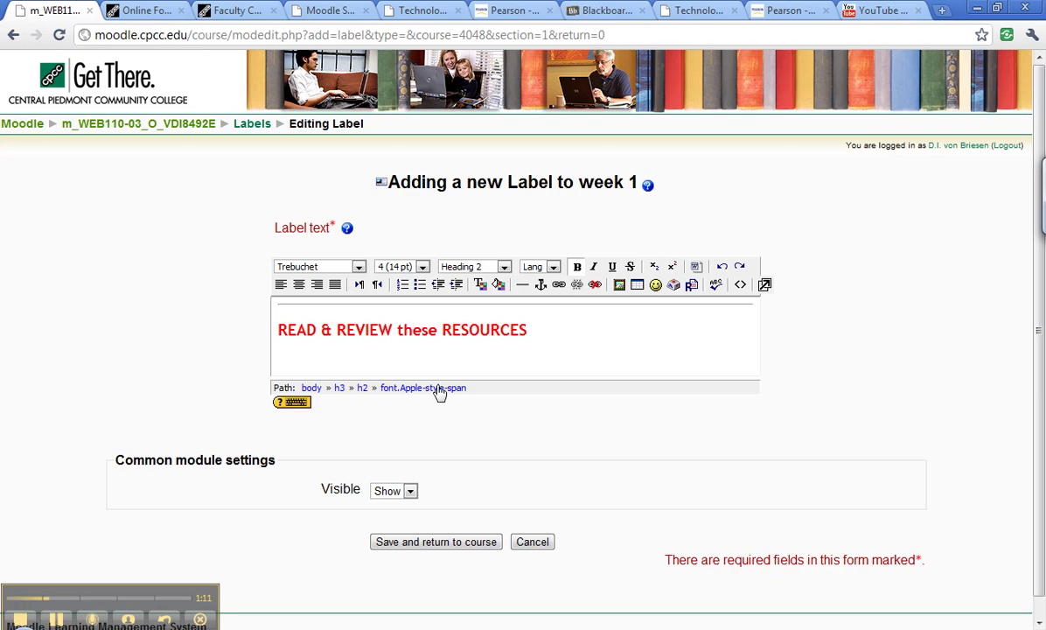
{"action": "left_click", "coordinate": [409, 545]}
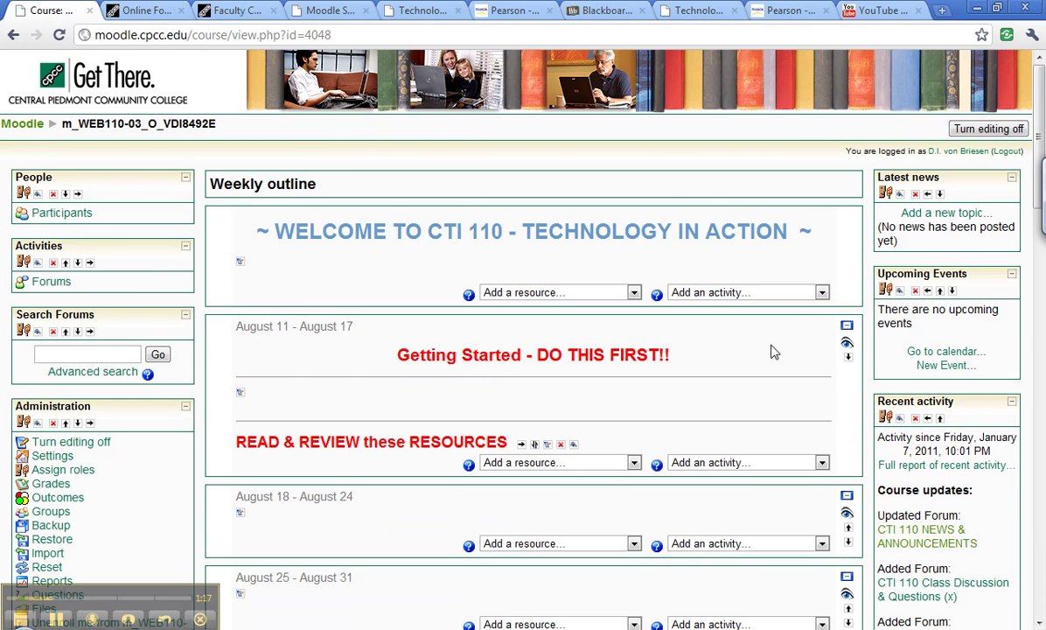
- Add another label to the August 11 - August 17 week with the text "PERFORM or DO these ACTIVITIES"
{"action": "scroll", "coordinate": [772, 350], "scroll_direction": "down", "scroll_amount": 2}
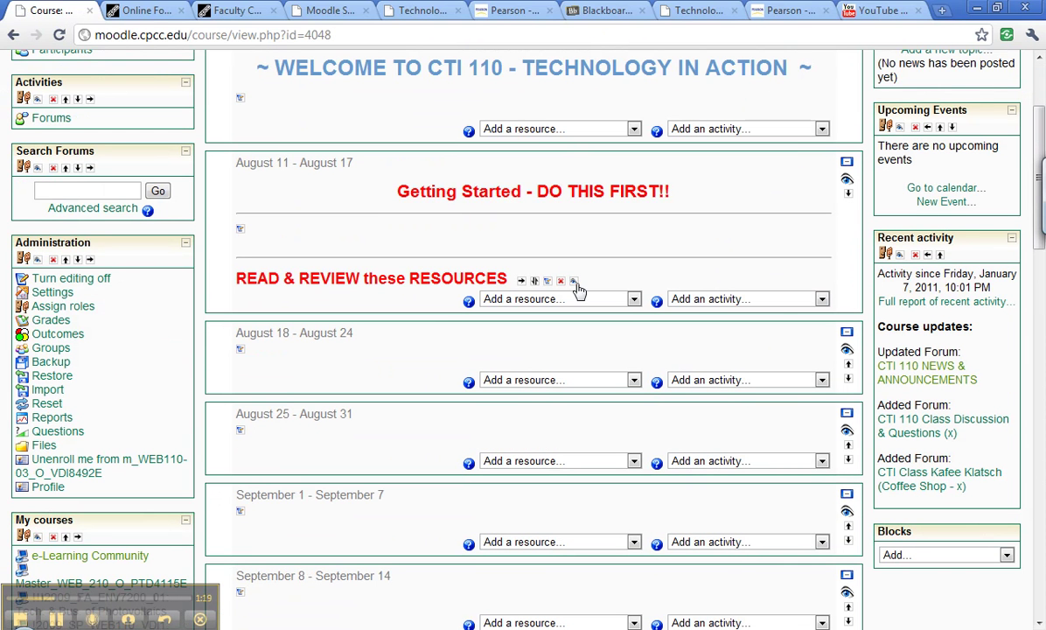
{"action": "left_click", "coordinate": [636, 299]}
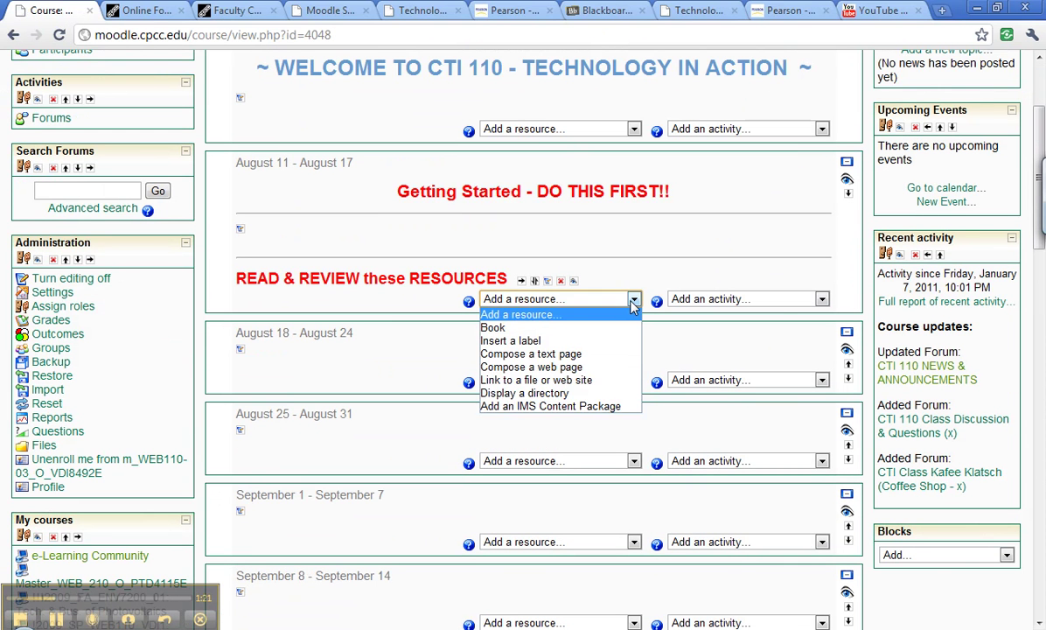
{"action": "left_click", "coordinate": [607, 345]}
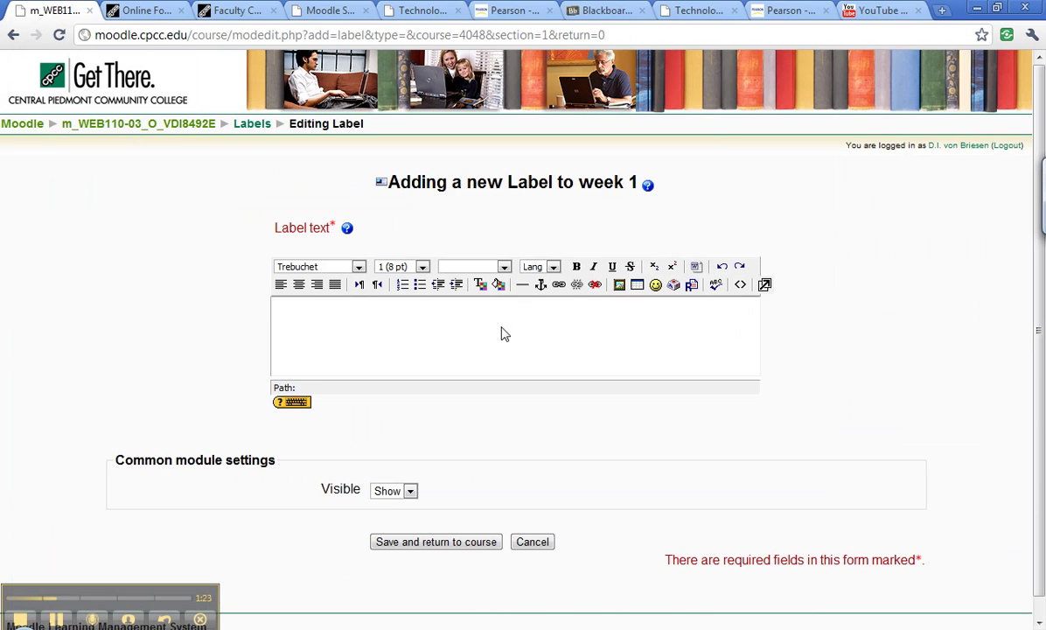
{"action": "type", "text": "PERFORM"}
{"action": "key", "text": "BackSpace"}
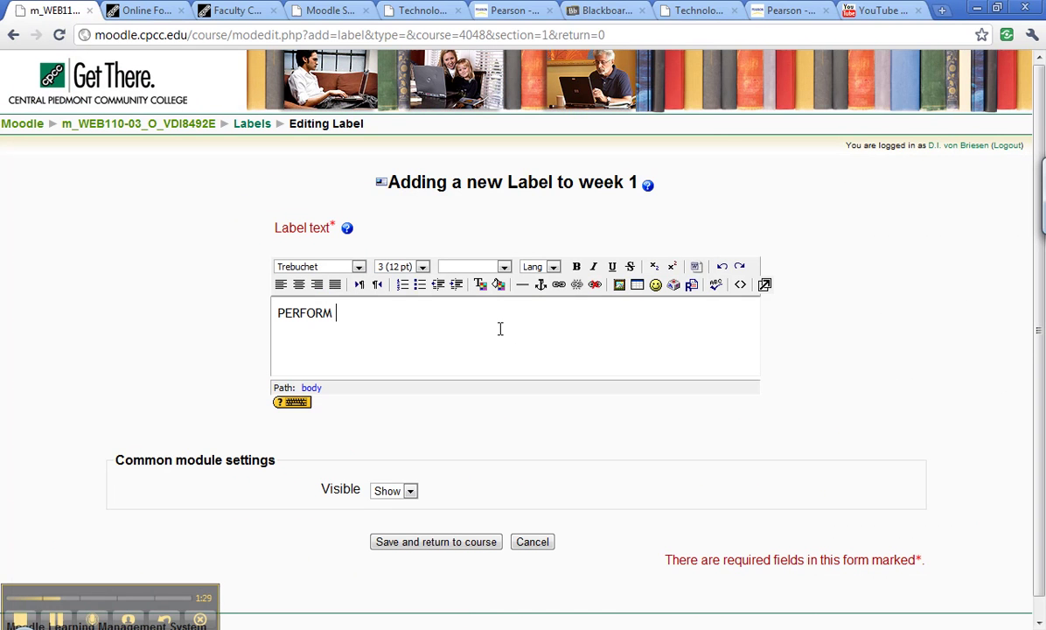
{"action": "type", "text": "or DO these ACTIVITIES"}
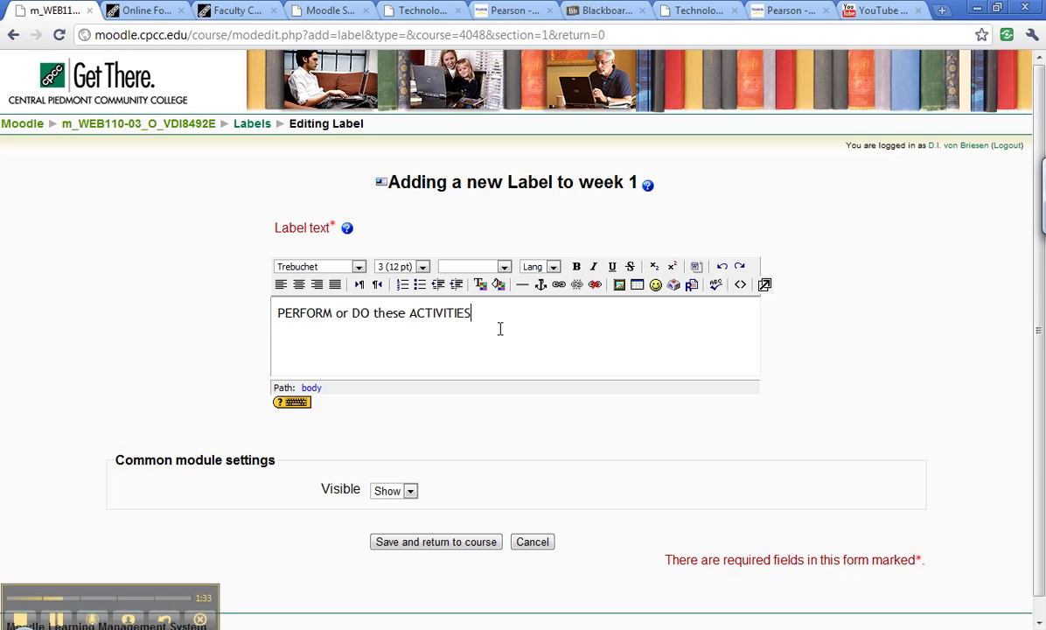
- Format the "PERFORM or DO these ACTIVITIES" text as Heading 3
{"action": "left_click_drag", "start_coordinate": [472, 315], "coordinate": [178, 327]}
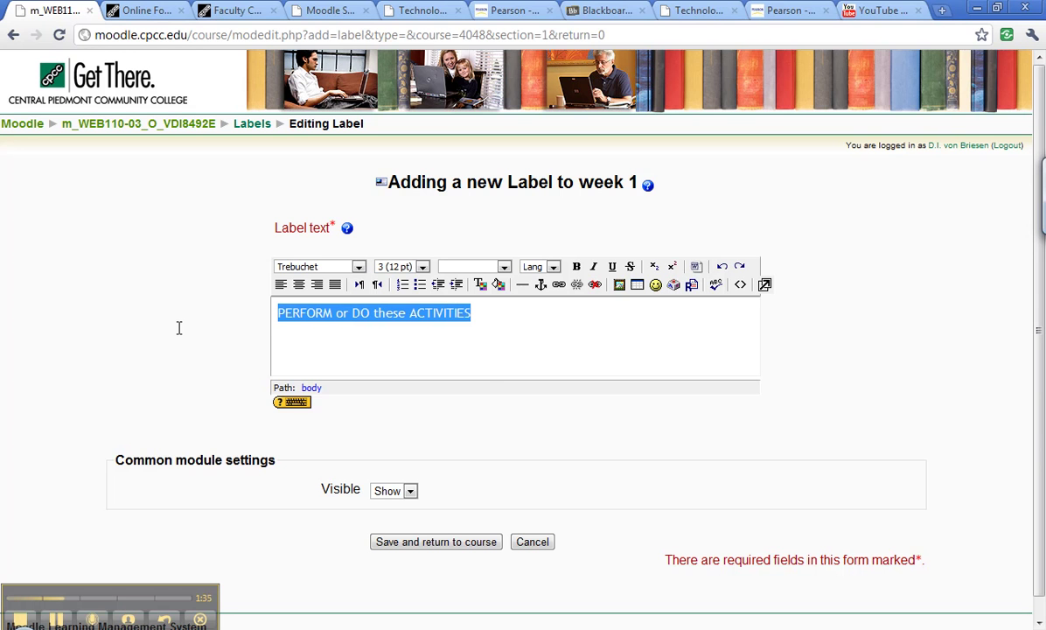
{"action": "left_click", "coordinate": [477, 267]}
{"action": "left_click", "coordinate": [479, 311]}
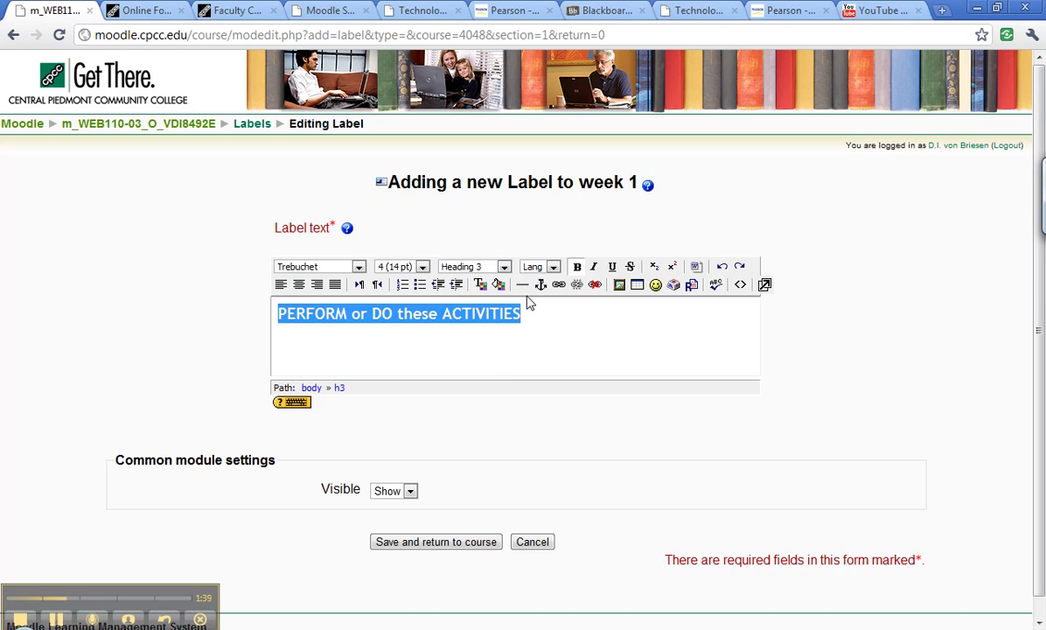
- Insert a horizontal line above the "PERFORM or DO these ACTIVITIES" heading and centre the heading
{"action": "left_click", "coordinate": [277, 315]}
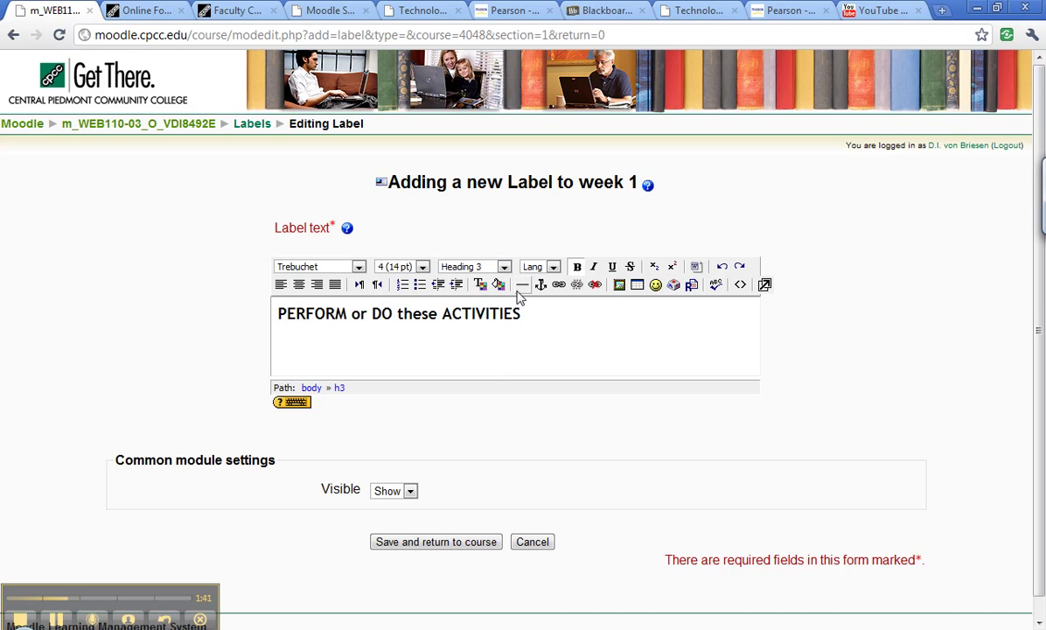
{"action": "key", "text": "Return"}
{"action": "left_click", "coordinate": [437, 331]}
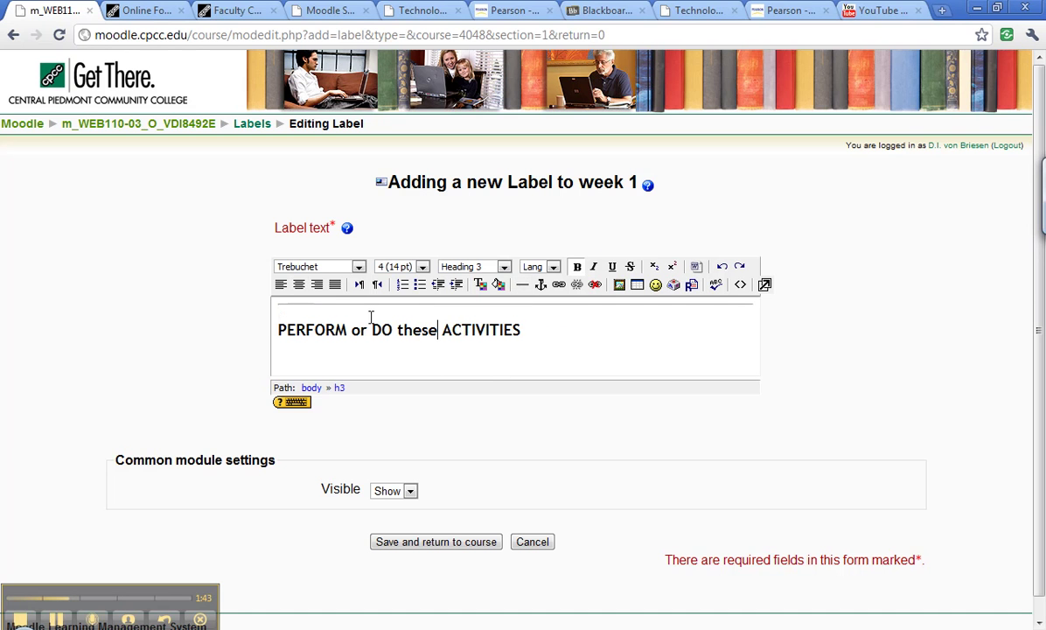
{"action": "left_click", "coordinate": [299, 284]}
- Colour the "PERFORM or DO these ACTIVITIES" heading dark green and save the label, returning to the course
{"action": "left_click_drag", "start_coordinate": [646, 332], "coordinate": [332, 328]}
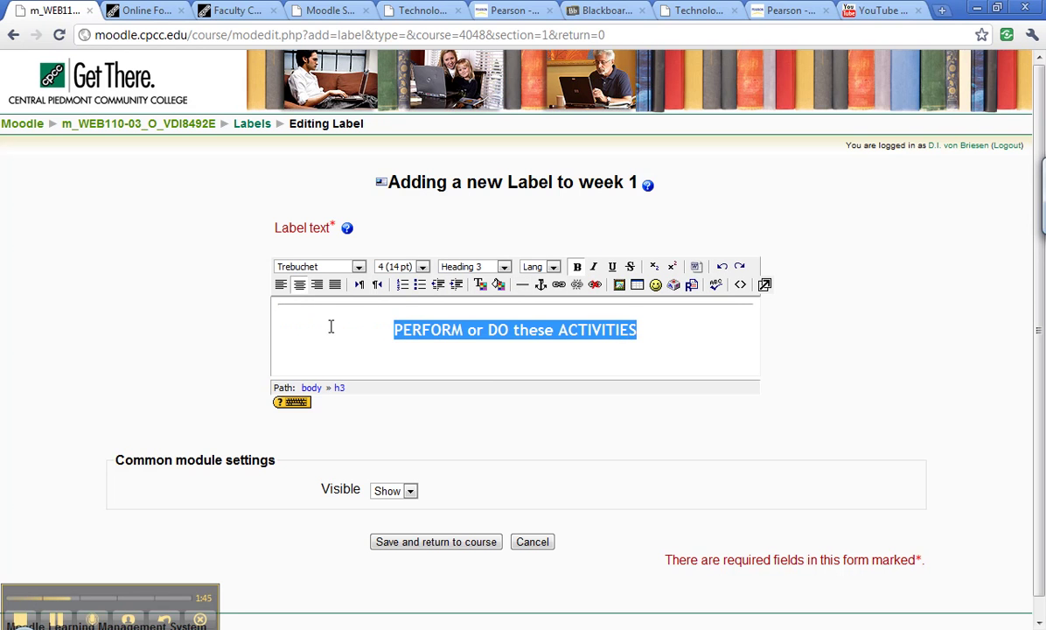
{"action": "left_click", "coordinate": [480, 286]}
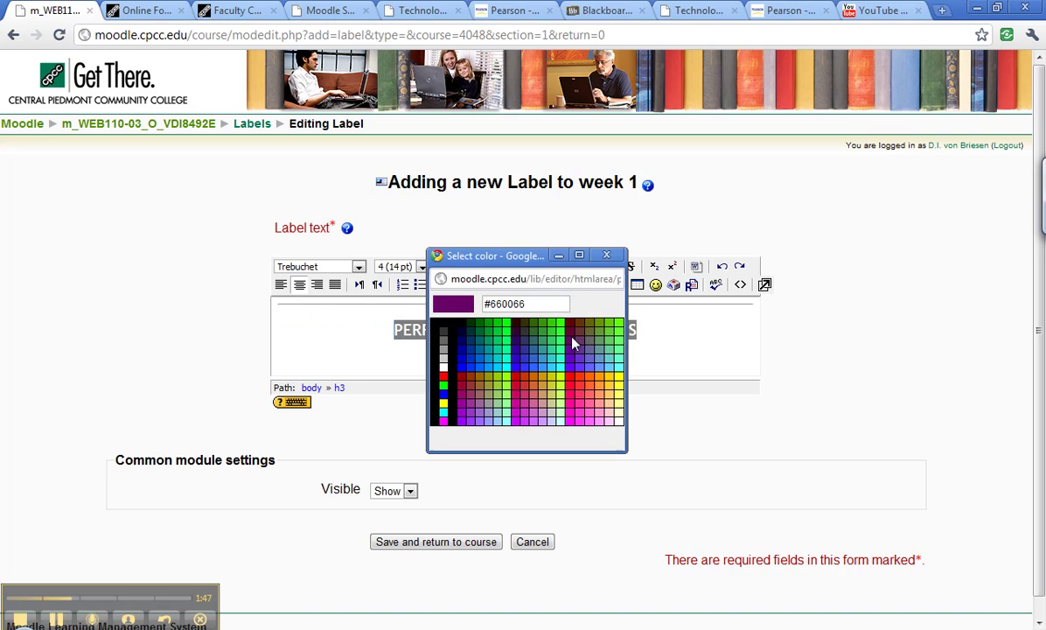
{"action": "left_click", "coordinate": [479, 330]}
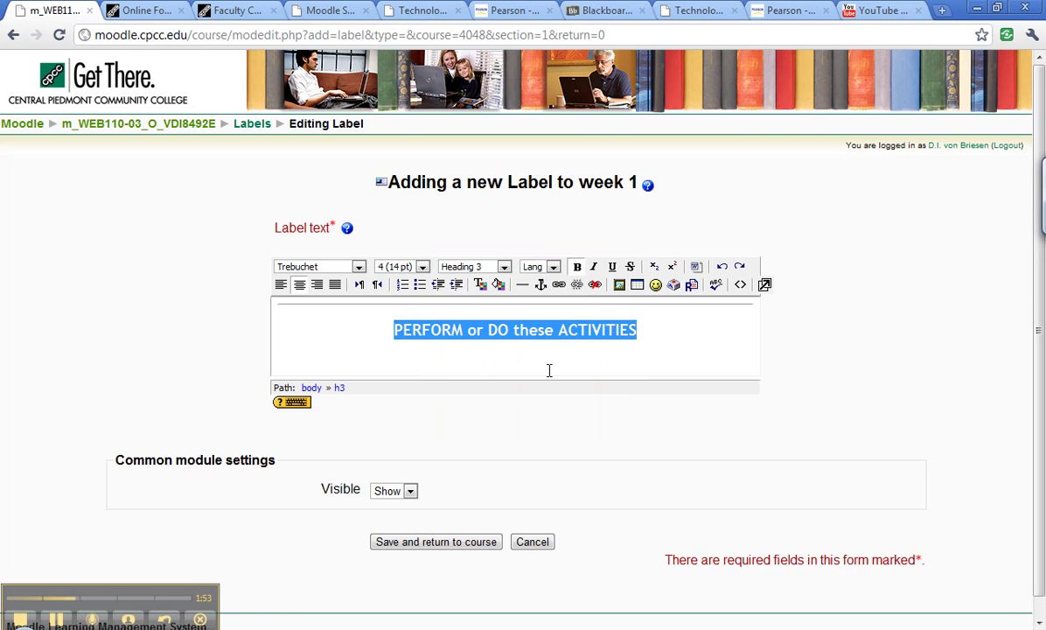
{"action": "left_click", "coordinate": [549, 368]}
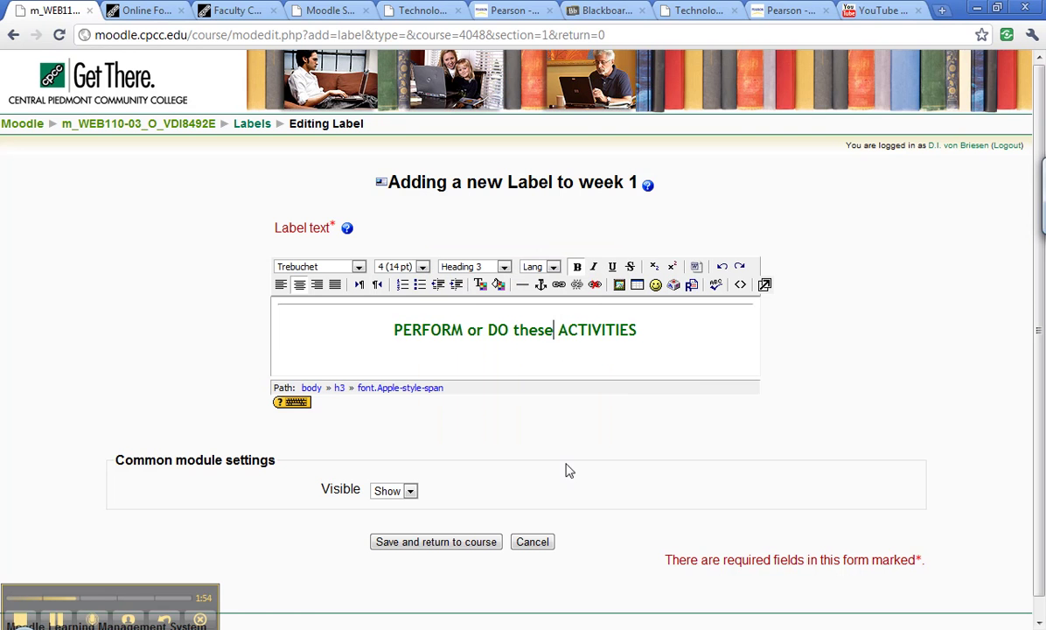
{"action": "left_click", "coordinate": [454, 539]}
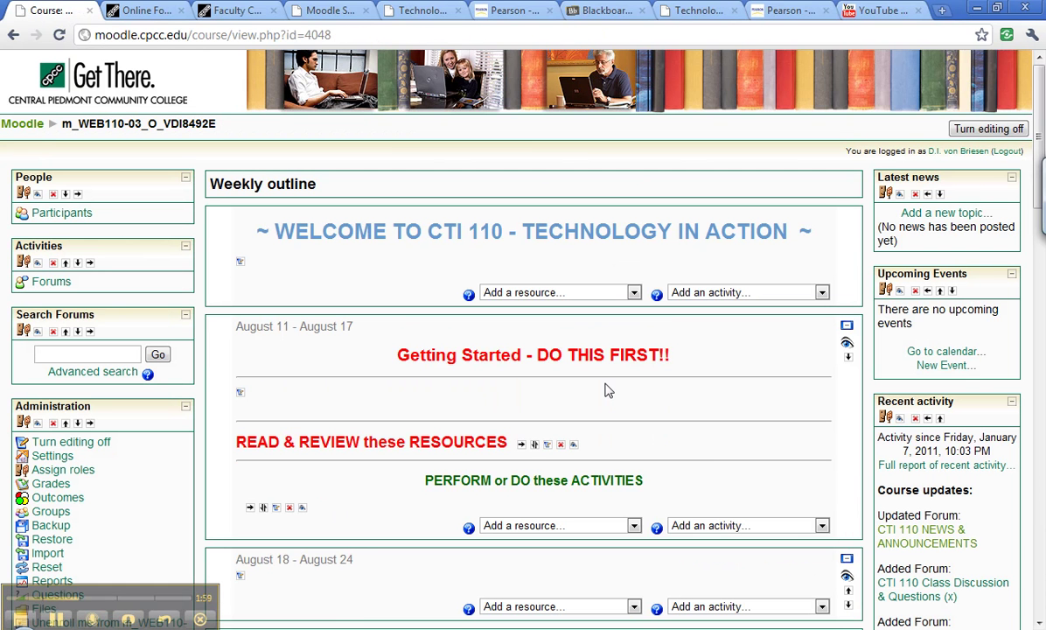
- Reformat the text of the "READ & REVIEW these RESOURCES" label as Heading 3 and centre it
{"action": "left_click", "coordinate": [547, 446]}
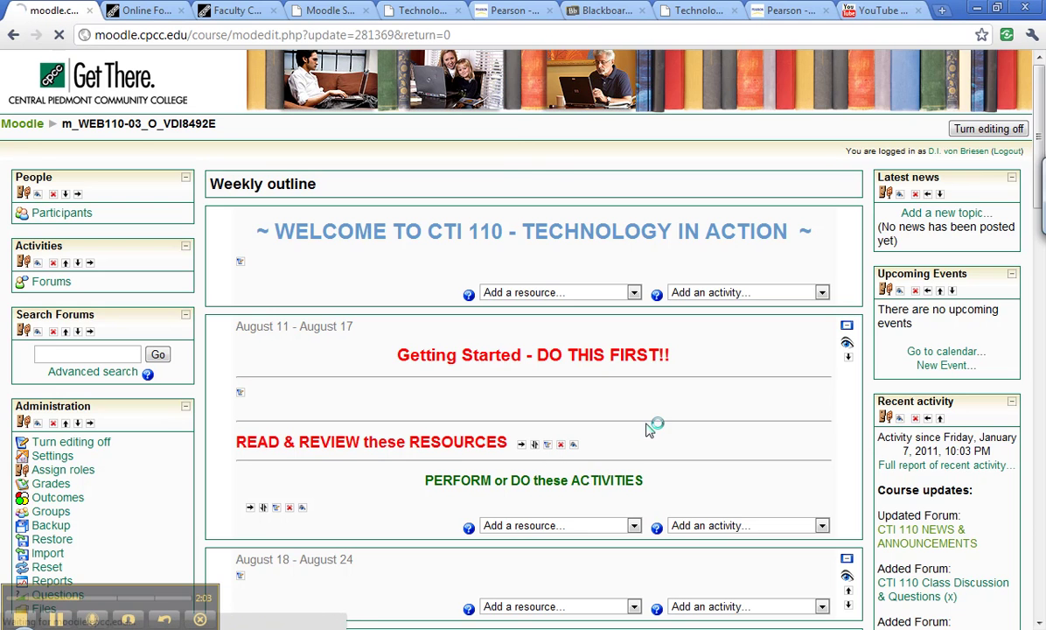
{"action": "left_click_drag", "start_coordinate": [545, 389], "coordinate": [252, 378]}
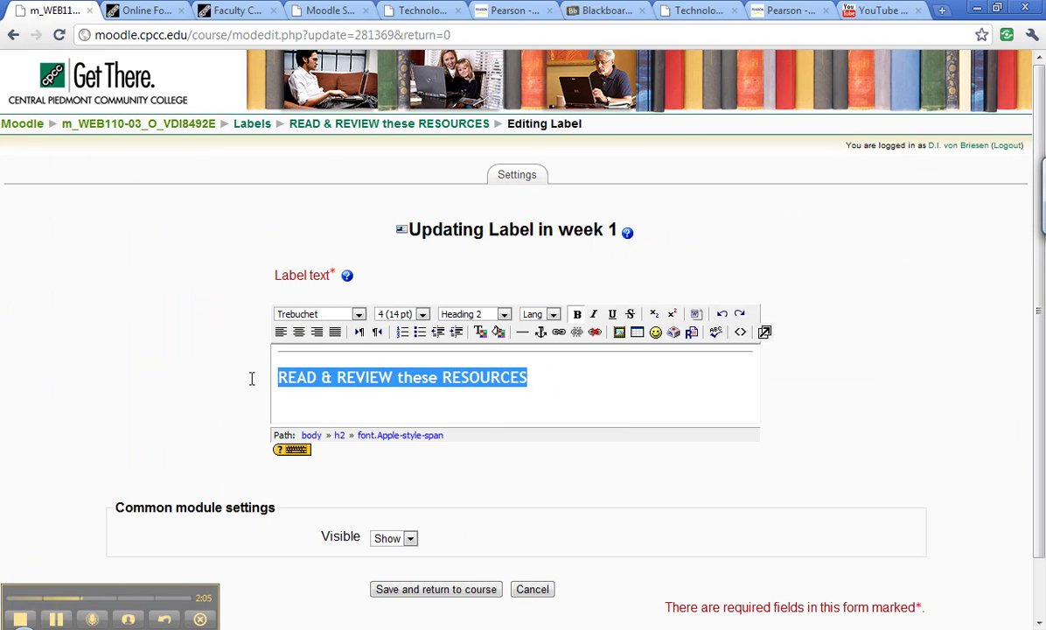
{"action": "left_click", "coordinate": [504, 313]}
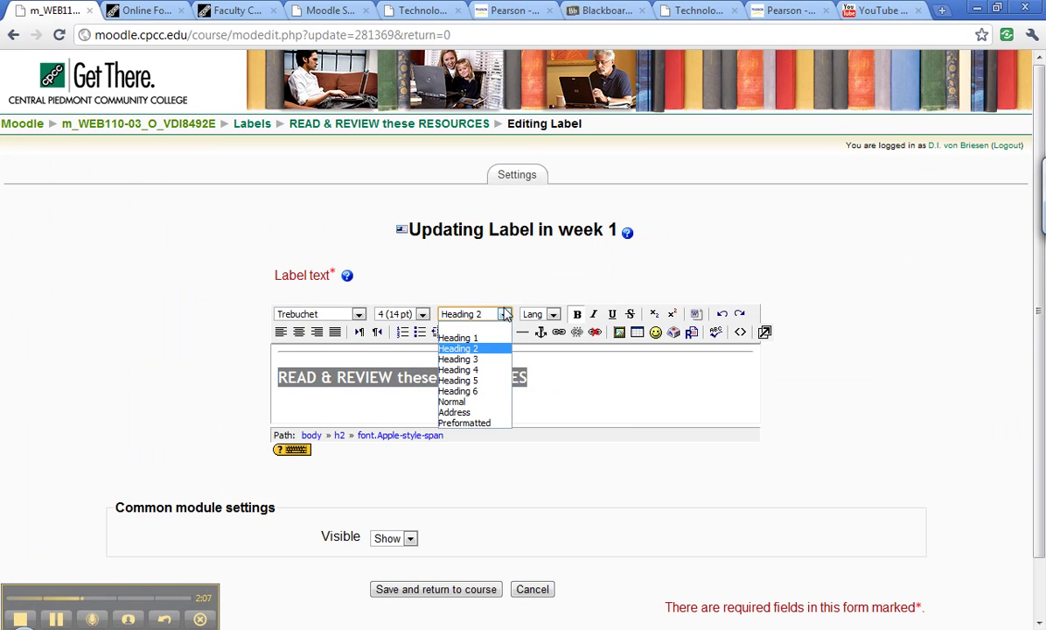
{"action": "left_click", "coordinate": [458, 359]}
{"action": "left_click", "coordinate": [300, 333]}
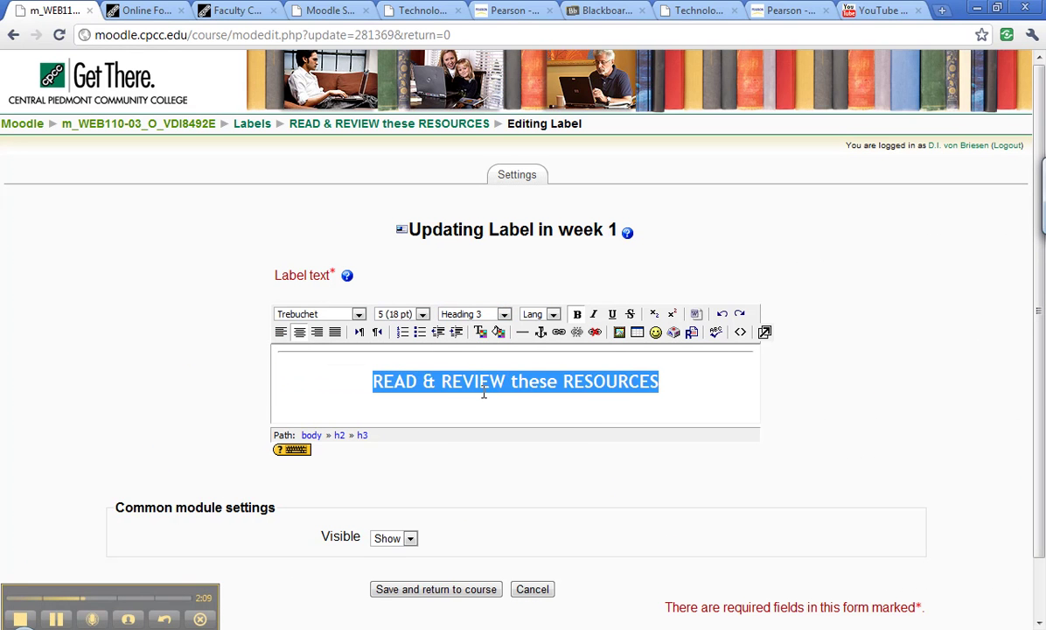
- Colour the "READ & REVIEW these RESOURCES" heading red and save the label, returning to the course
{"action": "left_click", "coordinate": [482, 332]}
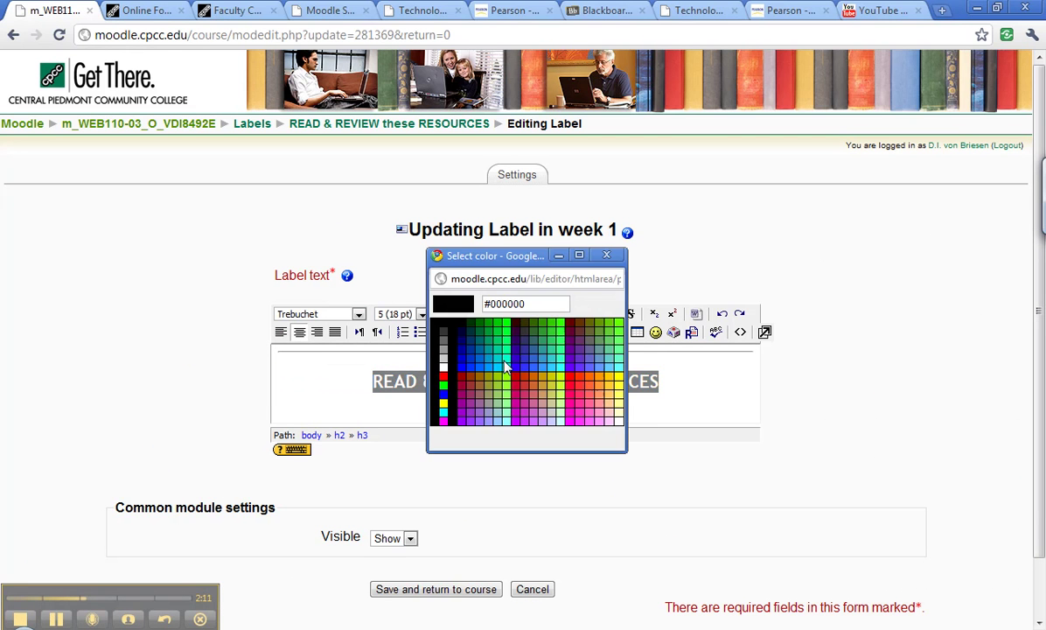
{"action": "left_click", "coordinate": [571, 383]}
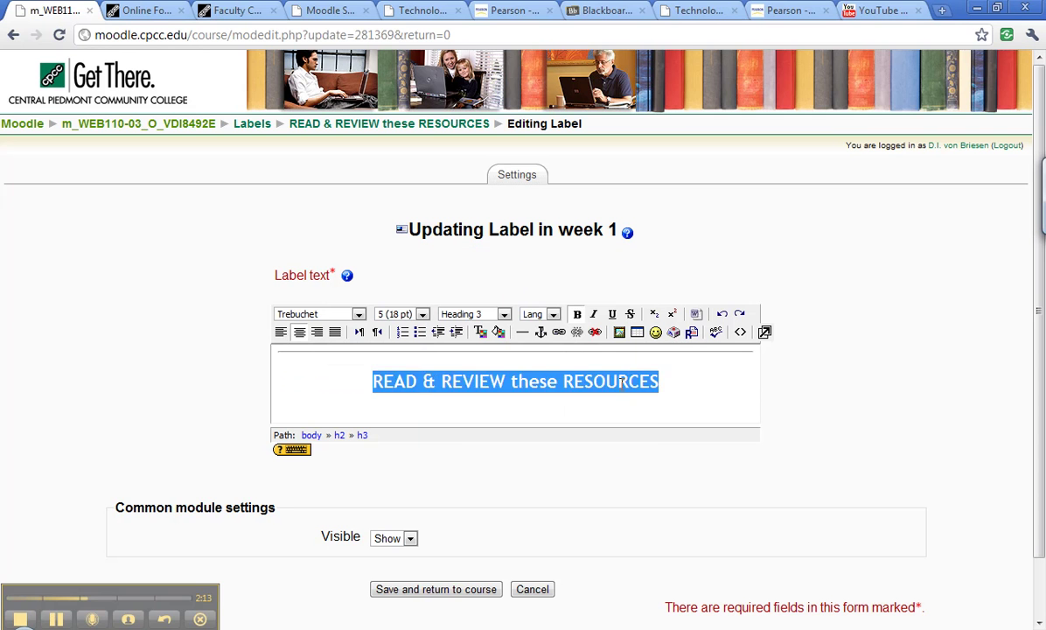
{"action": "left_click", "coordinate": [618, 382]}
{"action": "left_click", "coordinate": [465, 590]}
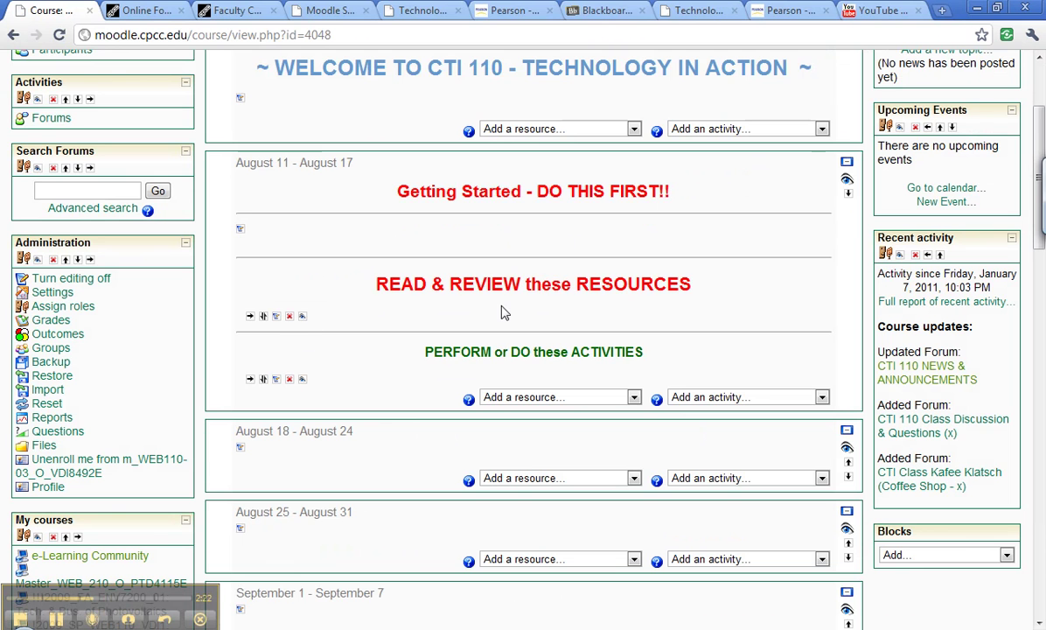
- Open the HTML source of the "READ & REVIEW these RESOURCES" label and remove the empty h3 tags after the horizontal rule
{"action": "left_click", "coordinate": [276, 317]}
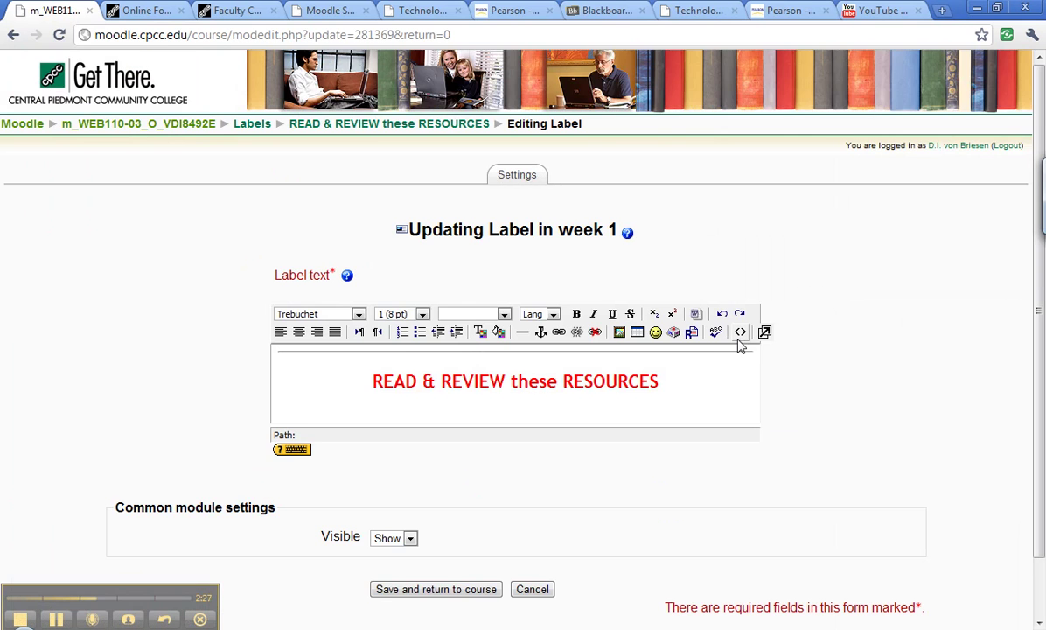
{"action": "left_click", "coordinate": [740, 333]}
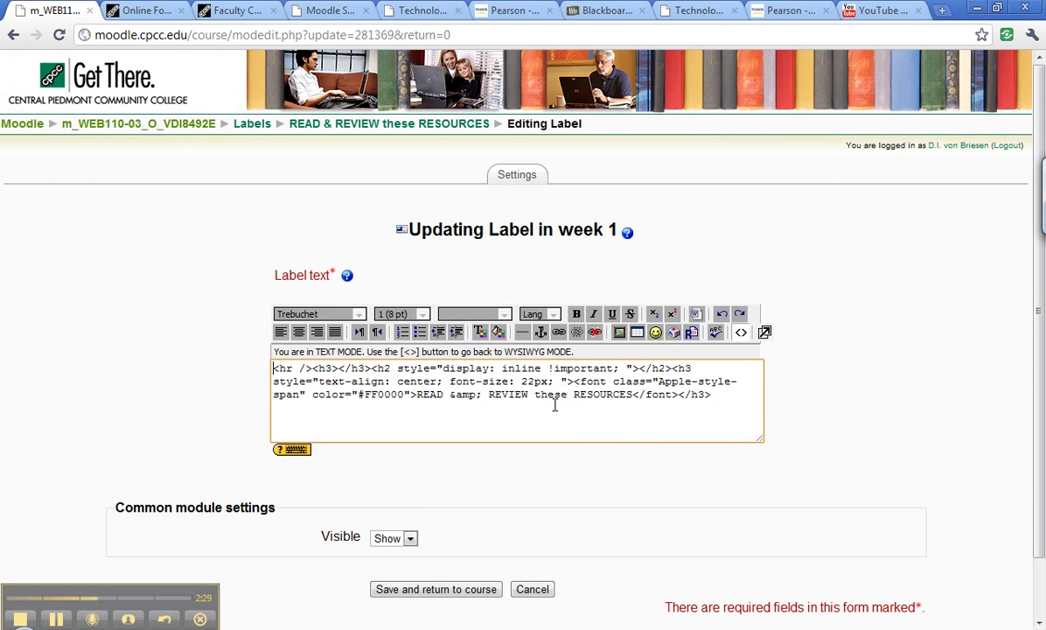
{"action": "left_click", "coordinate": [371, 368]}
{"action": "key", "text": "BackSpace"}
{"action": "key", "text": "BackSpace"}
{"action": "key", "text": "BackSpace"}
{"action": "key", "text": "BackSpace"}
{"action": "key", "text": "BackSpace"}
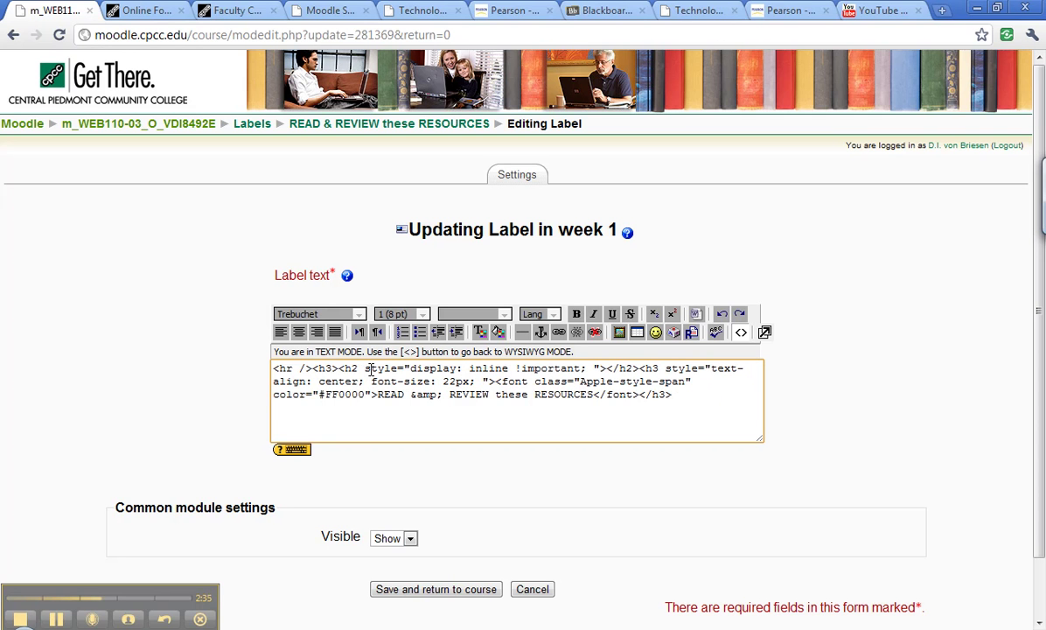
{"action": "key", "text": "BackSpace"}
{"action": "key", "text": "BackSpace"}
{"action": "key", "text": "BackSpace"}
{"action": "key", "text": "BackSpace"}
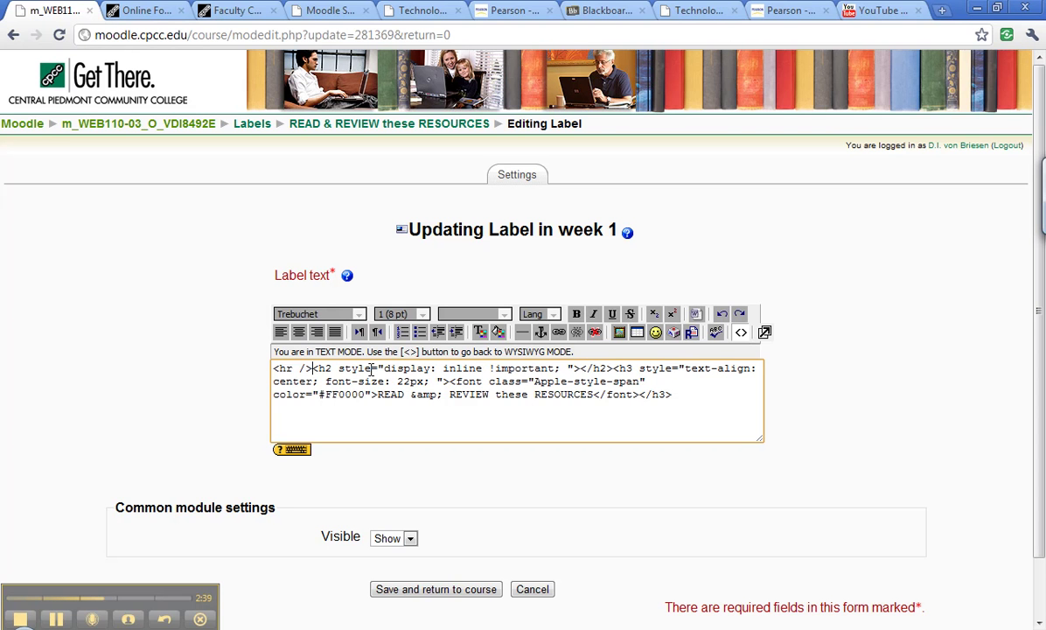
- Delete all remaining HTML code from the resources label and return to the WYSIWYG view
{"action": "key", "text": "Delete"}
{"action": "key", "text": "Delete"}
{"action": "key", "text": "Delete"}
{"action": "key", "text": "Delete"}
{"action": "key", "text": "Delete"}
{"action": "key", "text": "Delete"}
{"action": "key", "text": "Delete"}
{"action": "key", "text": "Delete"}
{"action": "key", "text": "Delete"}
{"action": "key", "text": "Delete"}
{"action": "key", "text": "Delete"}
{"action": "key", "text": "Delete"}
{"action": "key", "text": "Delete"}
{"action": "key", "text": "Delete"}
{"action": "key", "text": "Delete"}
{"action": "key", "text": "Delete"}
{"action": "key", "text": "Delete"}
{"action": "key", "text": "Delete"}
{"action": "key", "text": "Delete"}
{"action": "key", "text": "Delete"}
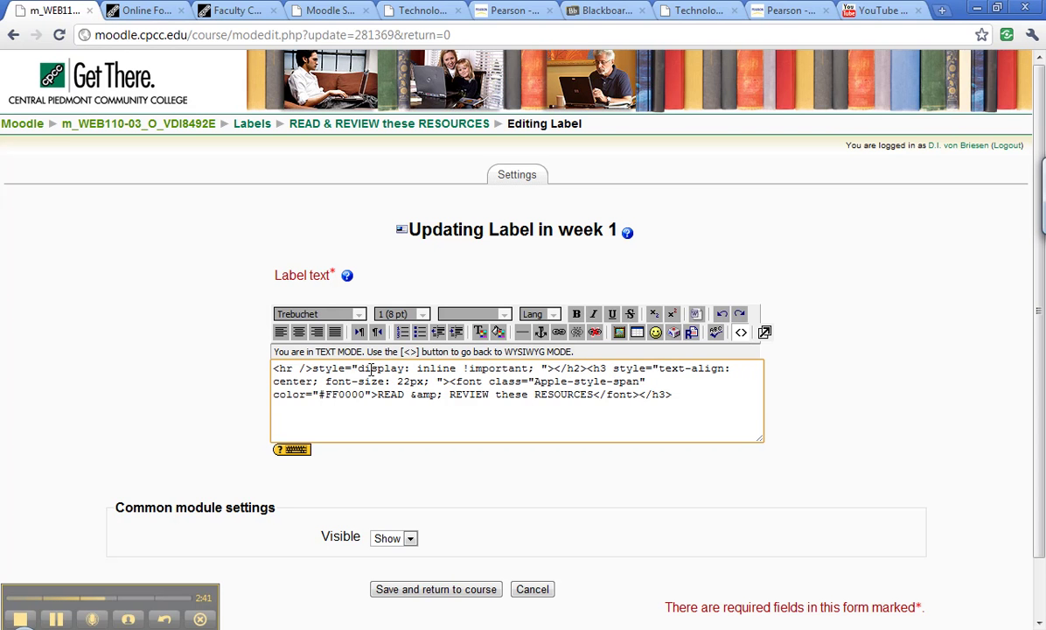
{"action": "key", "text": "Delete"}
{"action": "key", "text": "Delete"}
{"action": "key", "text": "Delete"}
{"action": "key", "text": "Delete"}
{"action": "key", "text": "Delete"}
{"action": "key", "text": "Delete"}
{"action": "key", "text": "Delete"}
{"action": "key", "text": "Delete"}
{"action": "key", "text": "Delete"}
{"action": "key", "text": "Delete"}
{"action": "key", "text": "Delete"}
{"action": "key", "text": "Delete"}
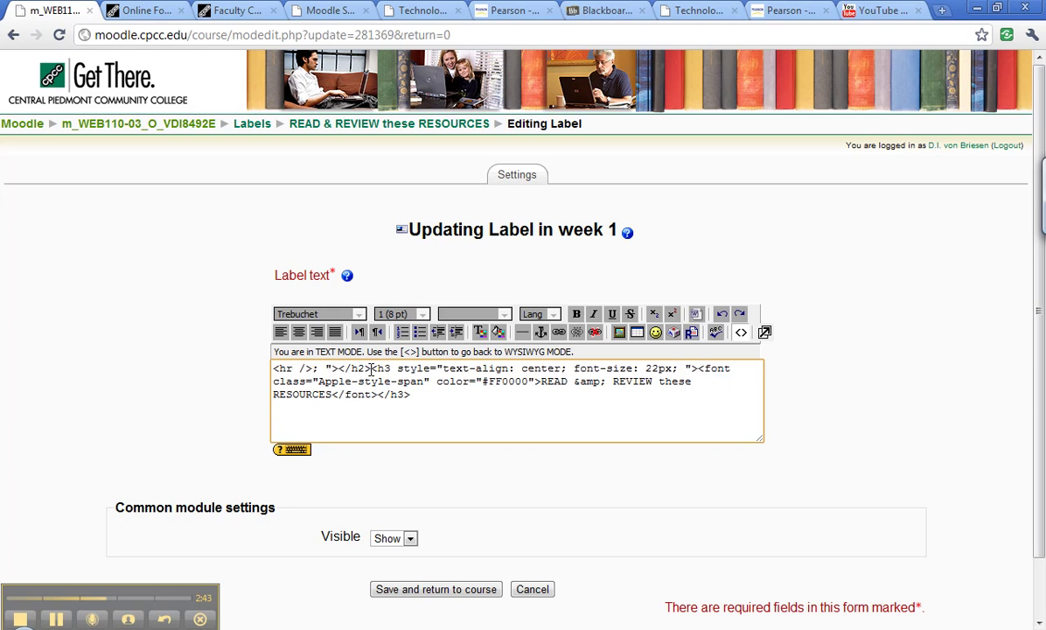
{"action": "key", "text": "Delete"}
{"action": "key", "text": "Delete"}
{"action": "key", "text": "Delete"}
{"action": "key", "text": "Delete"}
{"action": "key", "text": "Delete"}
{"action": "key", "text": "Delete"}
{"action": "key", "text": "Delete"}
{"action": "key", "text": "Delete"}
{"action": "key", "text": "Delete"}
{"action": "key", "text": "Delete"}
{"action": "key", "text": "Delete"}
{"action": "key", "text": "Delete"}
{"action": "key", "text": "Delete"}
{"action": "key", "text": "Delete"}
{"action": "key", "text": "Delete"}
{"action": "key", "text": "Delete"}
{"action": "key", "text": "Delete"}
{"action": "key", "text": "Delete"}
{"action": "key", "text": "Delete"}
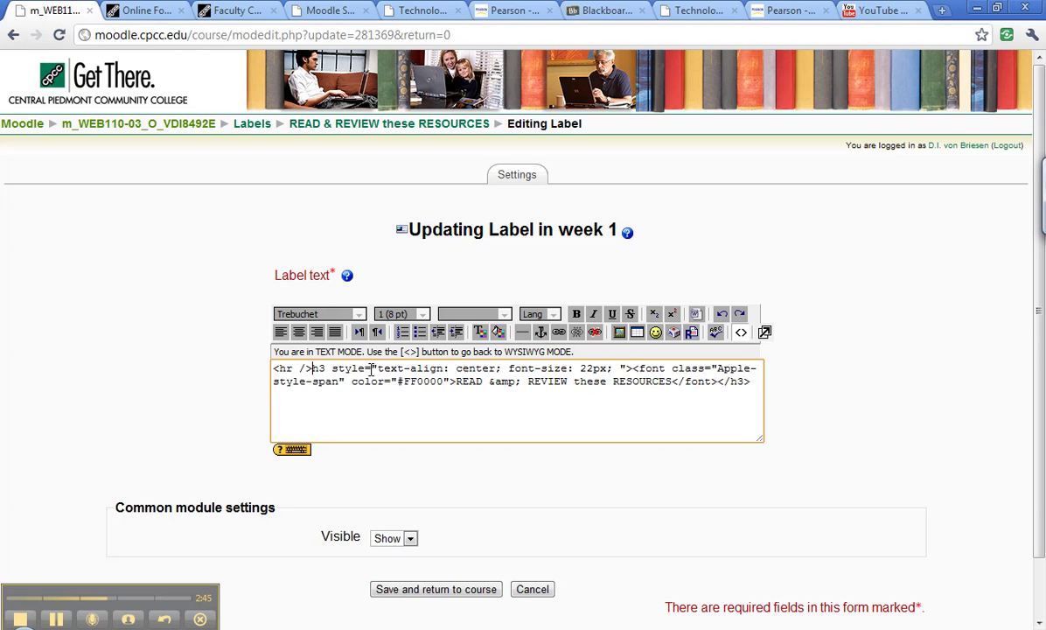
{"action": "key", "text": "Delete"}
{"action": "key", "text": "Delete"}
{"action": "key", "text": "Delete"}
{"action": "key", "text": "Delete"}
{"action": "key", "text": "Delete"}
{"action": "key", "text": "Delete"}
{"action": "key", "text": "Delete"}
{"action": "key", "text": "Delete"}
{"action": "key", "text": "Delete"}
{"action": "key", "text": "Delete"}
{"action": "key", "text": "Delete"}
{"action": "key", "text": "Delete"}
{"action": "key", "text": "Delete"}
{"action": "key", "text": "Delete"}
{"action": "key", "text": "Delete"}
{"action": "key", "text": "Delete"}
{"action": "key", "text": "Delete"}
{"action": "key", "text": "Delete"}
{"action": "key", "text": "Delete"}
{"action": "key", "text": "Delete"}
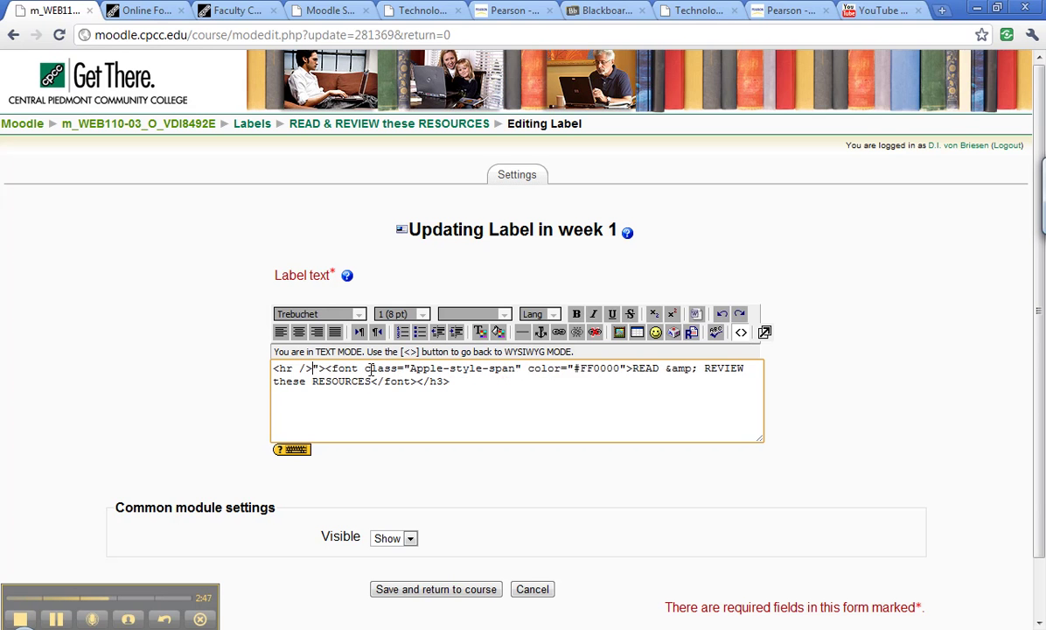
{"action": "key", "text": "Delete"}
{"action": "key", "text": "Delete"}
{"action": "key", "text": "Delete"}
{"action": "key", "text": "Delete"}
{"action": "key", "text": "Delete"}
{"action": "key", "text": "Delete"}
{"action": "key", "text": "Delete"}
{"action": "key", "text": "Delete"}
{"action": "key", "text": "Delete"}
{"action": "key", "text": "Delete"}
{"action": "key", "text": "Delete"}
{"action": "key", "text": "Delete"}
{"action": "key", "text": "Delete"}
{"action": "key", "text": "Delete"}
{"action": "key", "text": "Delete"}
{"action": "key", "text": "Delete"}
{"action": "key", "text": "Delete"}
{"action": "key", "text": "Delete"}
{"action": "key", "text": "Delete"}
{"action": "key", "text": "Delete"}
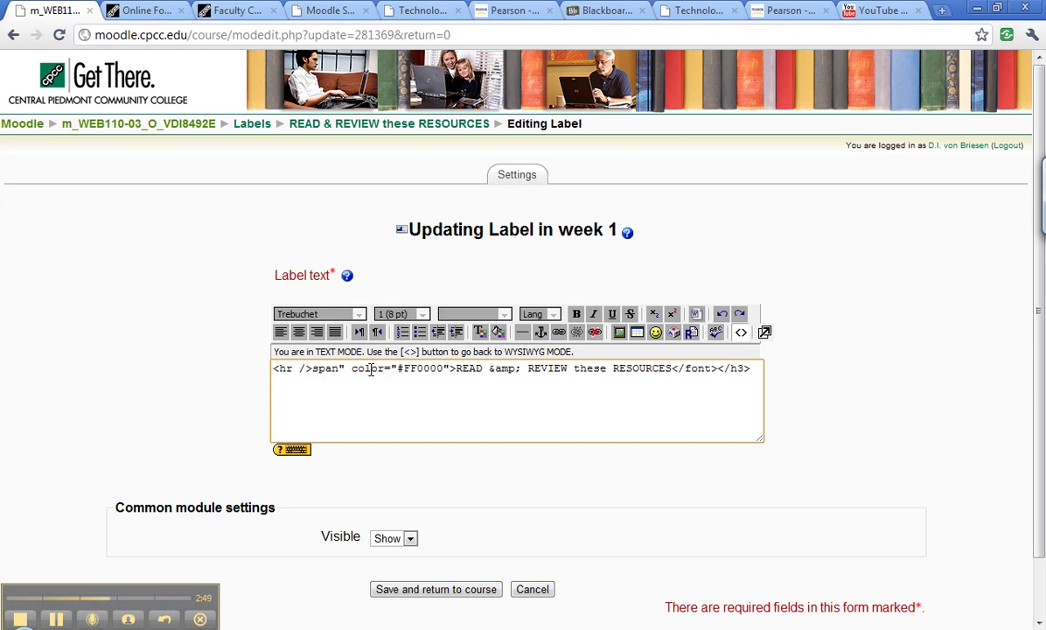
{"action": "key", "text": "Delete"}
{"action": "key", "text": "Delete"}
{"action": "key", "text": "Delete"}
{"action": "key", "text": "Delete"}
{"action": "key", "text": "Delete"}
{"action": "key", "text": "Delete"}
{"action": "key", "text": "Delete"}
{"action": "key", "text": "Delete"}
{"action": "key", "text": "Delete"}
{"action": "key", "text": "Delete"}
{"action": "key", "text": "Delete"}
{"action": "key", "text": "Delete"}
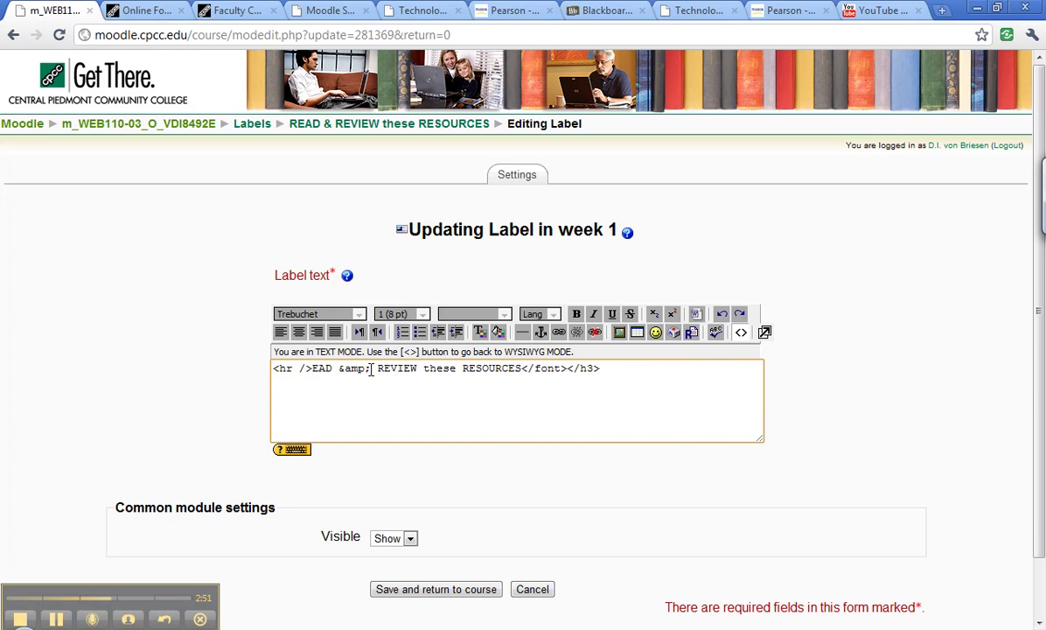
{"action": "key", "text": "Delete"}
{"action": "key", "text": "Delete"}
{"action": "key", "text": "Delete"}
{"action": "key", "text": "Delete"}
{"action": "key", "text": "Delete"}
{"action": "key", "text": "Delete"}
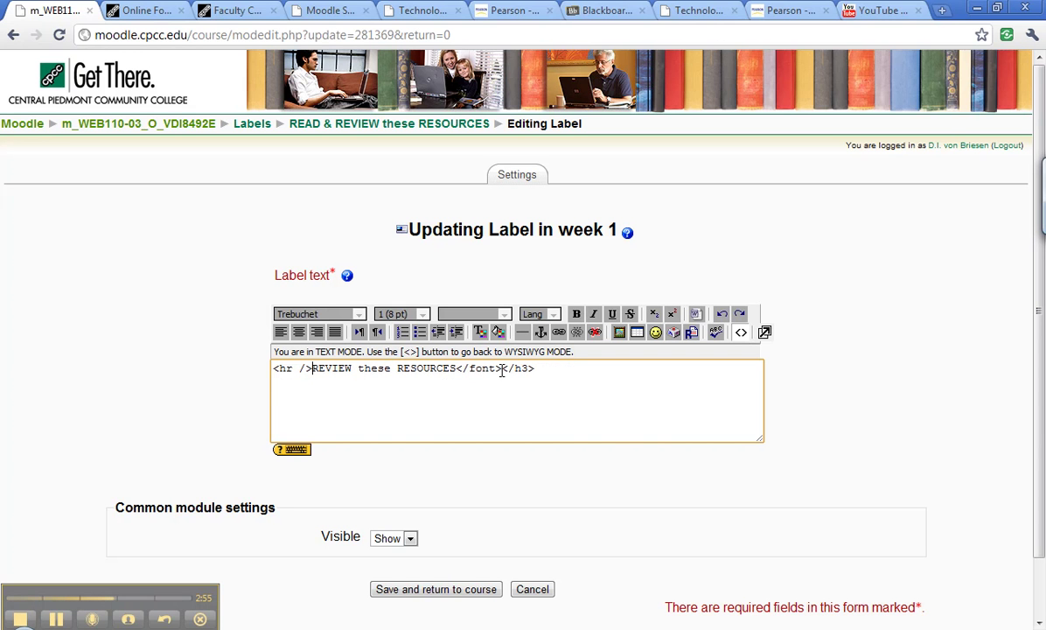
{"action": "left_click_drag", "start_coordinate": [544, 366], "coordinate": [216, 365]}
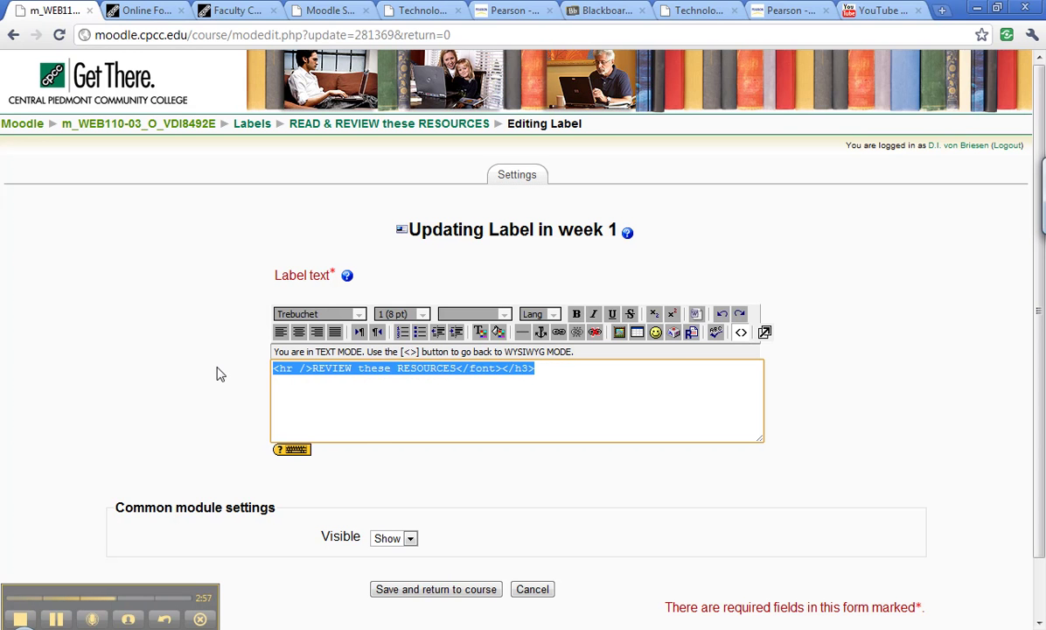
{"action": "key", "text": "Delete"}
{"action": "left_click", "coordinate": [741, 333]}
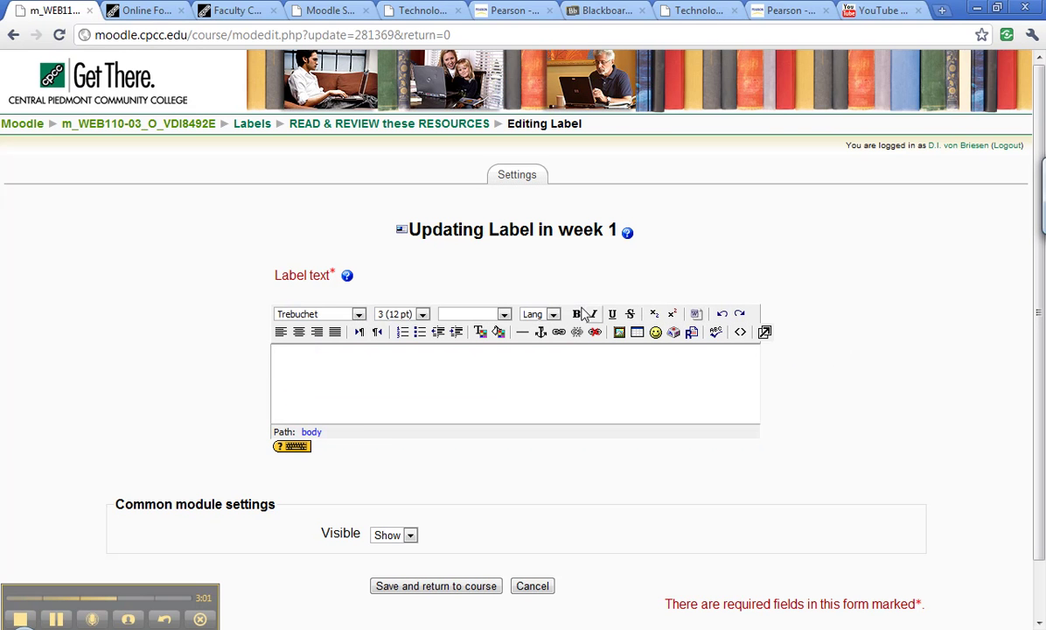
- Insert a horizontal line in the emptied label and enter "READ & REVIEW these RESOURCES" below it
{"action": "left_click", "coordinate": [522, 331]}
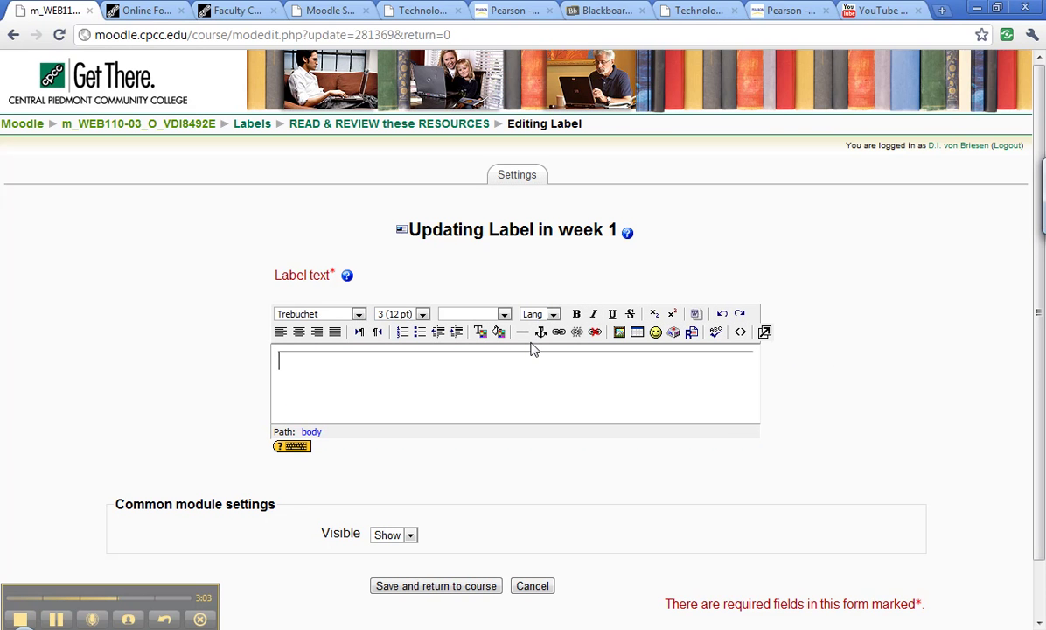
{"action": "type", "text": "READ & REVI"}
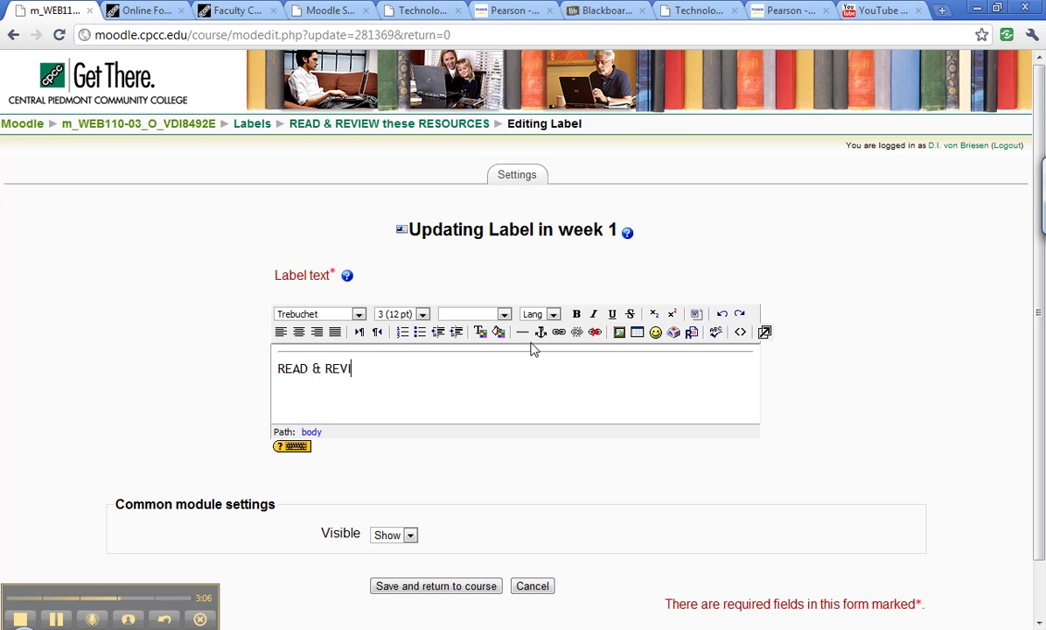
{"action": "type", "text": "EW these RESOURCES"}
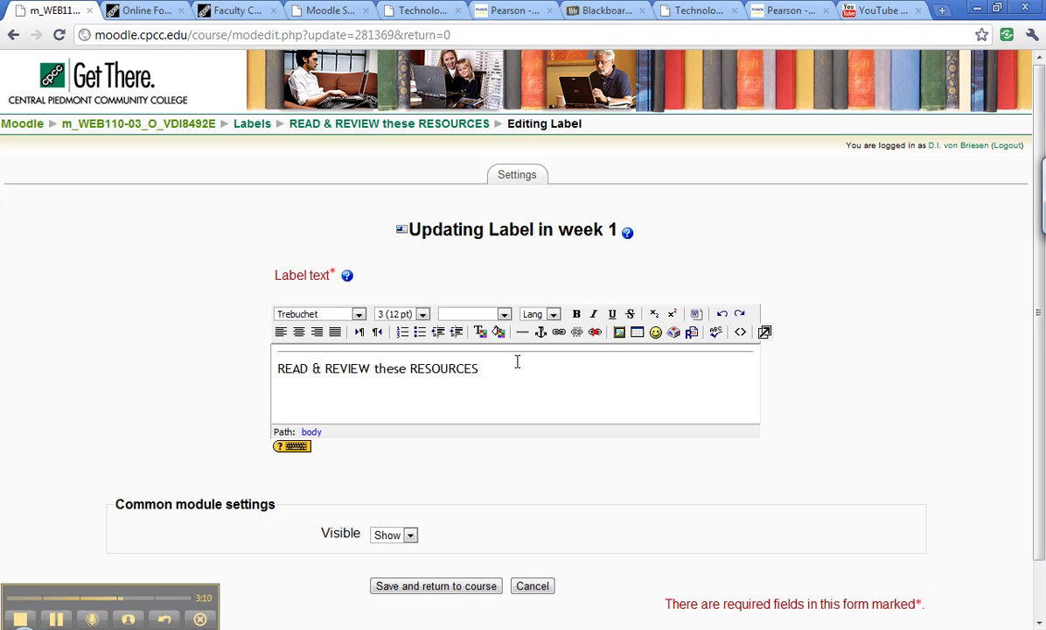
- Format the re-entered "READ & REVIEW these RESOURCES" text as Heading 3 and centre it
{"action": "left_click_drag", "start_coordinate": [516, 362], "coordinate": [343, 324]}
{"action": "left_click", "coordinate": [483, 314]}
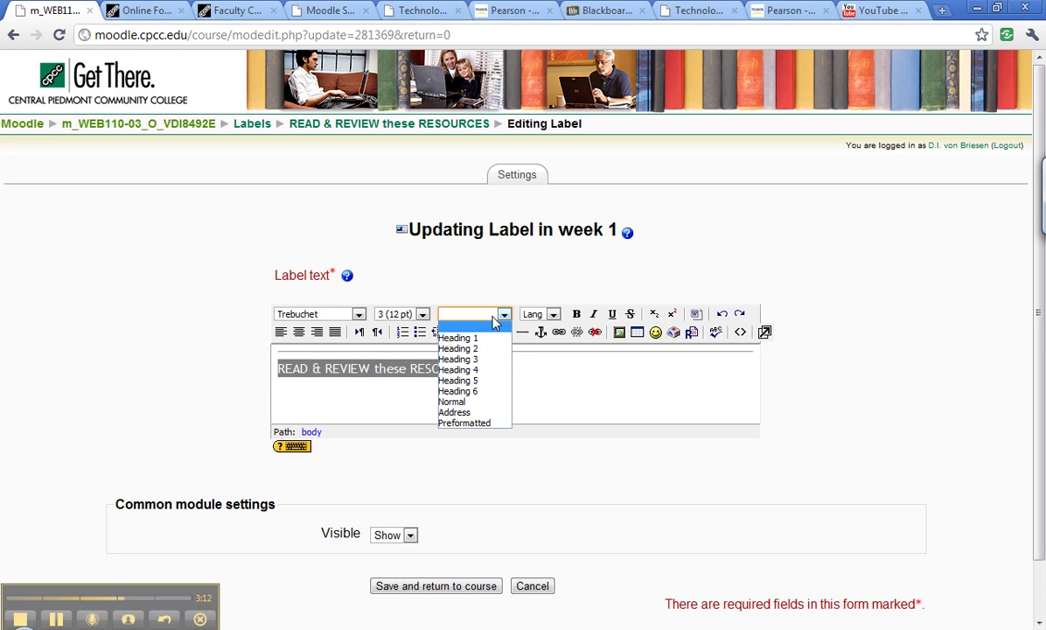
{"action": "left_click", "coordinate": [455, 359]}
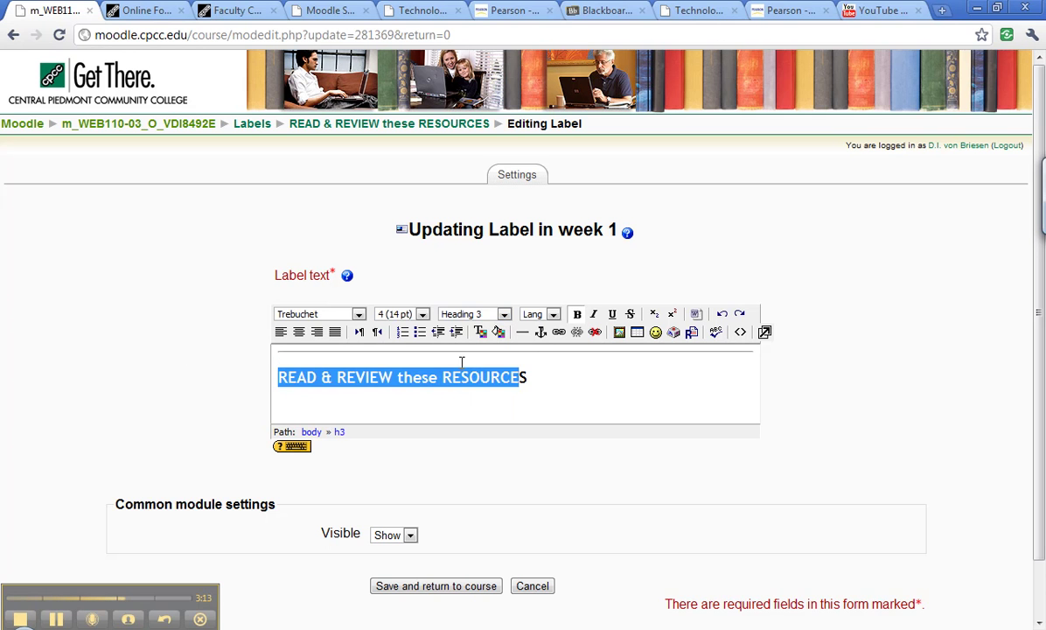
{"action": "left_click", "coordinate": [300, 333]}
- Colour the whole re-entered "READ & REVIEW these RESOURCES" heading red and save the label
{"action": "left_click", "coordinate": [486, 337]}
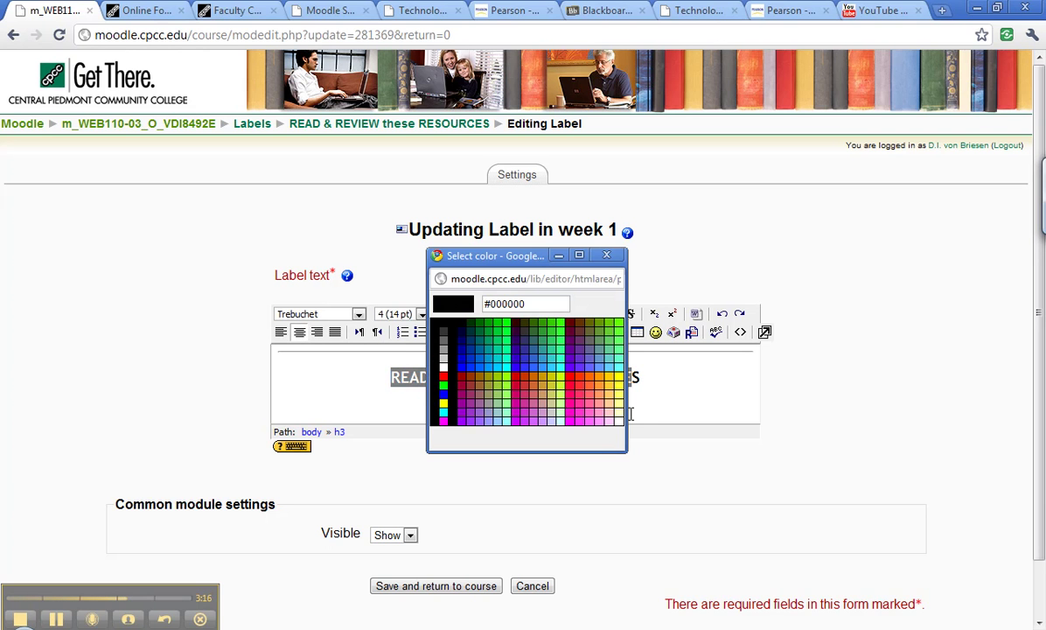
{"action": "left_click", "coordinate": [652, 378]}
{"action": "left_click_drag", "start_coordinate": [651, 377], "coordinate": [470, 347]}
{"action": "left_click", "coordinate": [480, 333]}
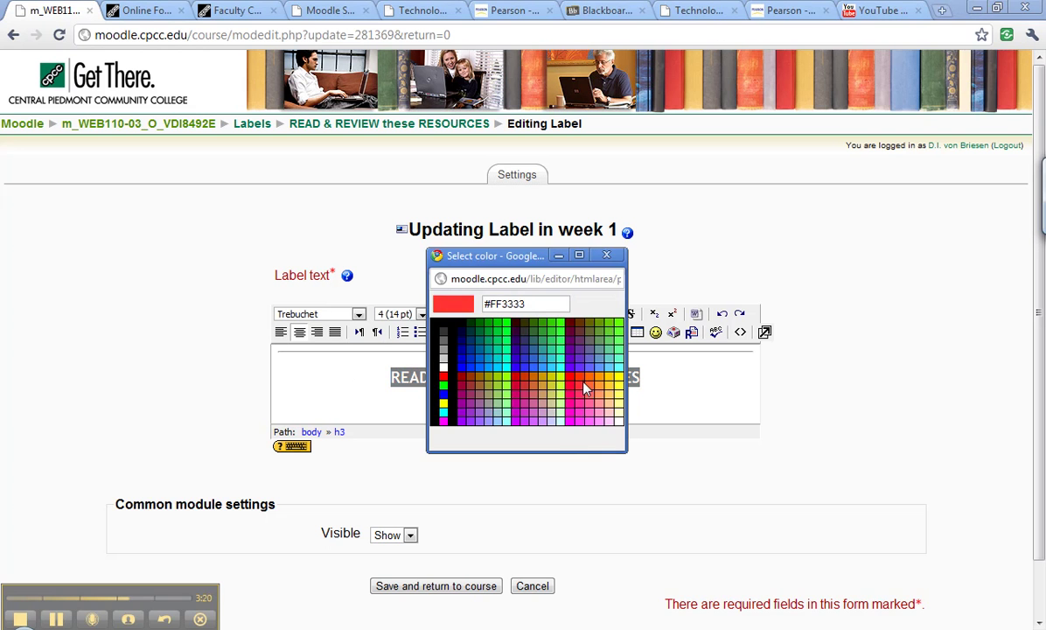
{"action": "left_click", "coordinate": [571, 380]}
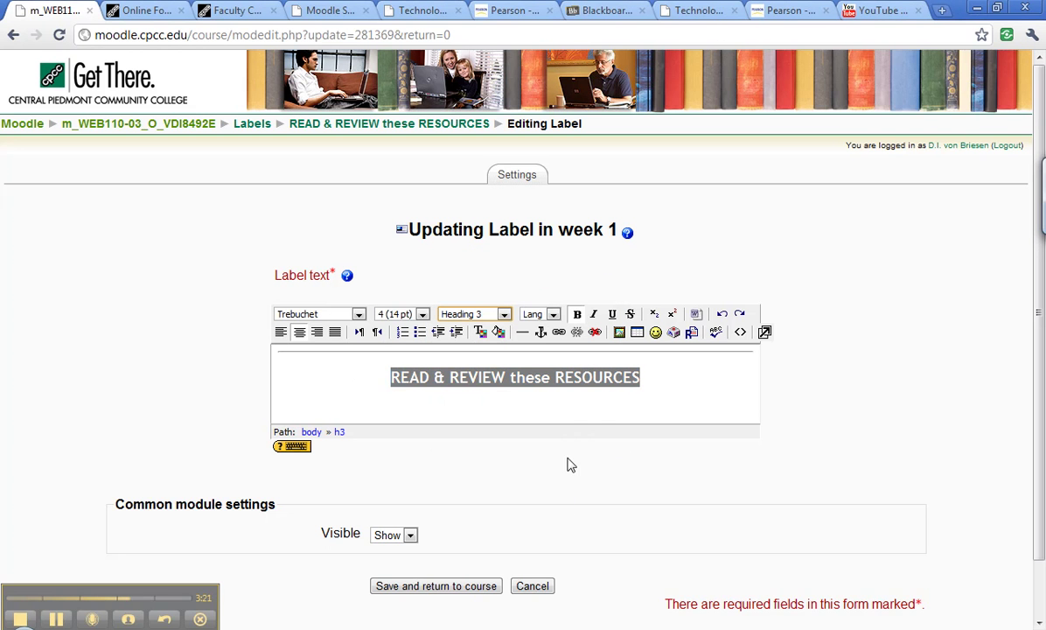
{"action": "left_click", "coordinate": [478, 589]}
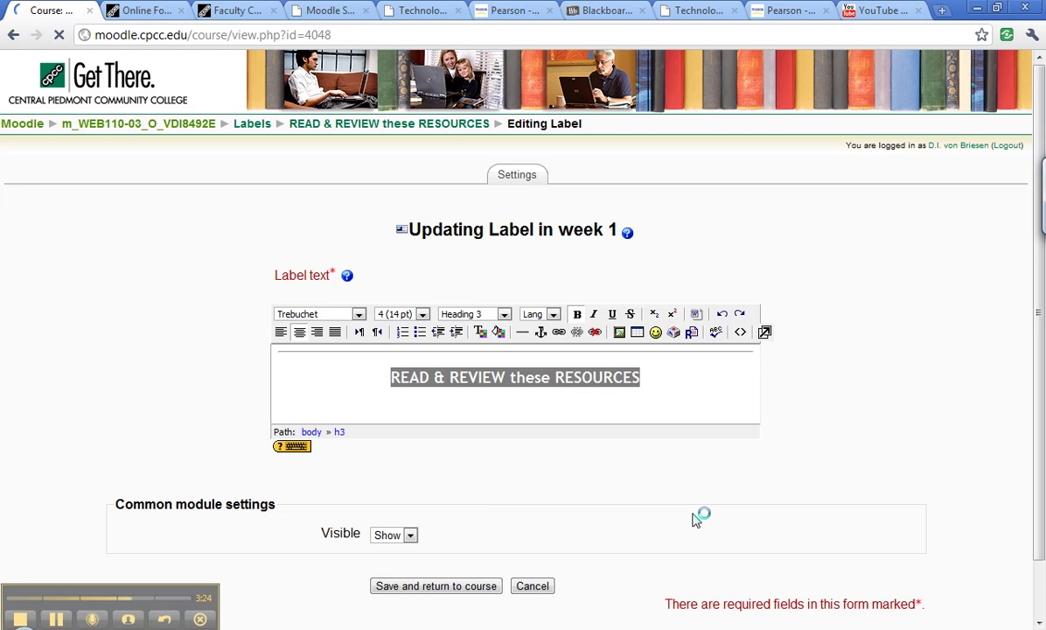
- Left-align the "READ & REVIEW these RESOURCES" heading in the August 11 - August 17 week and save the label
{"action": "scroll", "coordinate": [758, 425], "scroll_direction": "down", "scroll_amount": 3}
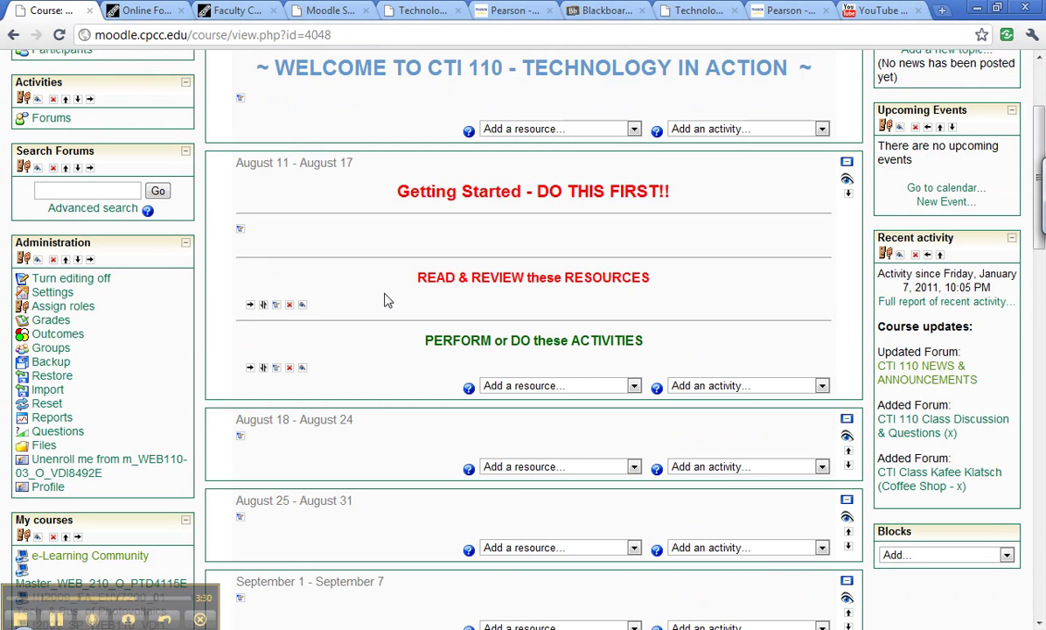
{"action": "left_click_drag", "start_coordinate": [301, 348], "coordinate": [473, 385]}
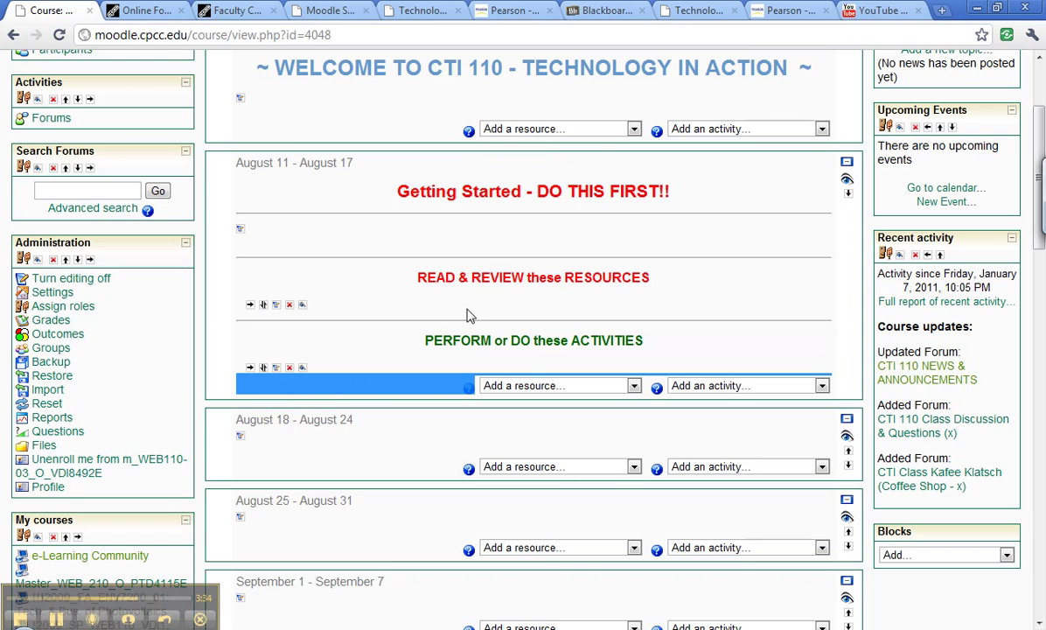
{"action": "left_click", "coordinate": [276, 306]}
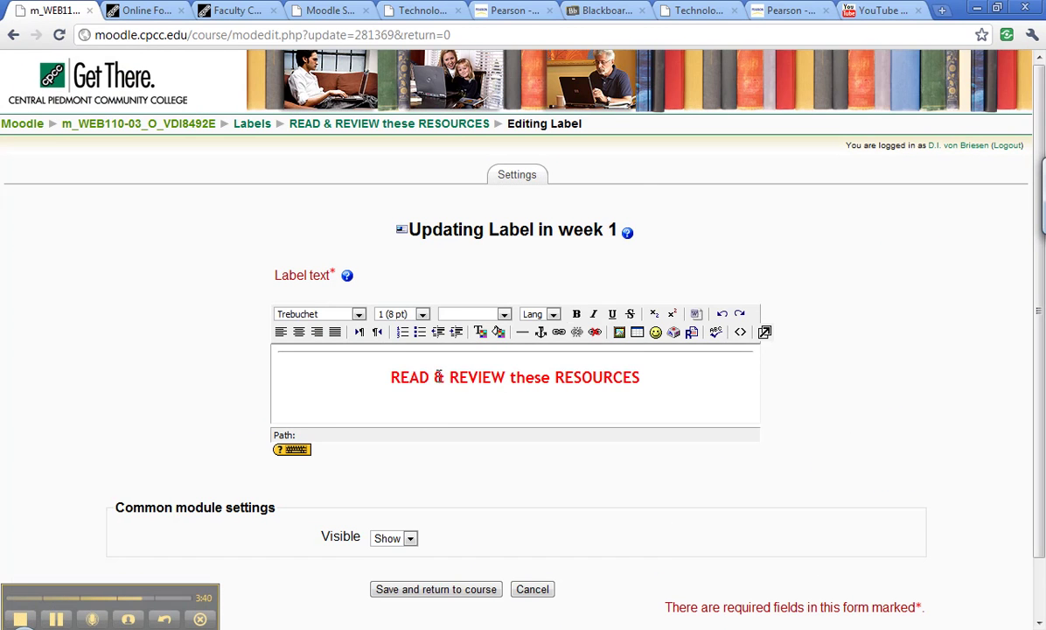
{"action": "left_click", "coordinate": [299, 350]}
{"action": "left_click", "coordinate": [281, 333]}
{"action": "scroll", "coordinate": [551, 514], "scroll_direction": "down", "scroll_amount": 2}
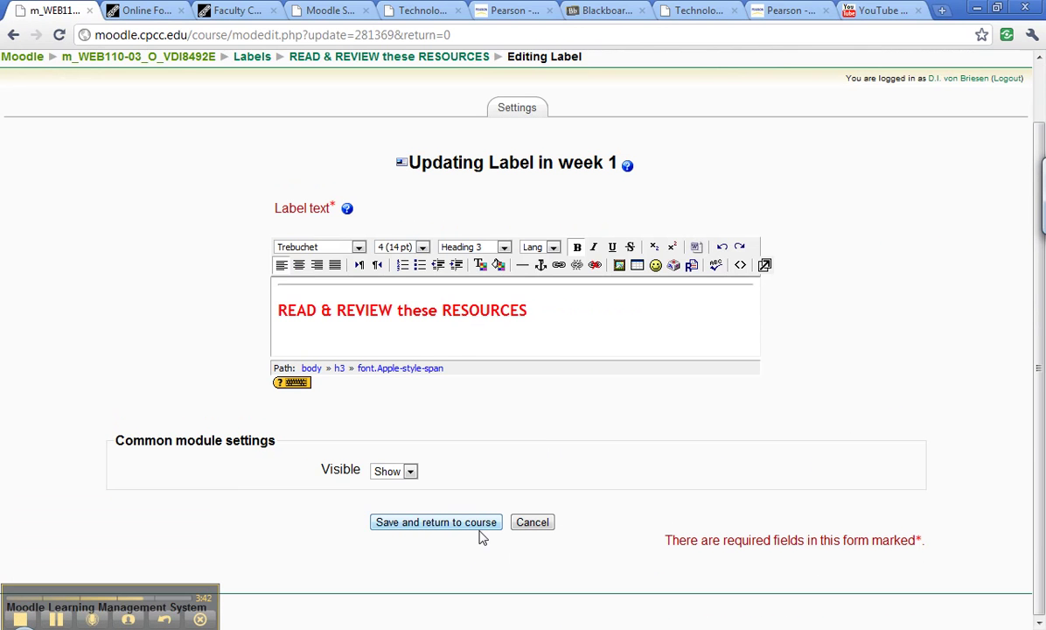
{"action": "left_click", "coordinate": [481, 524]}
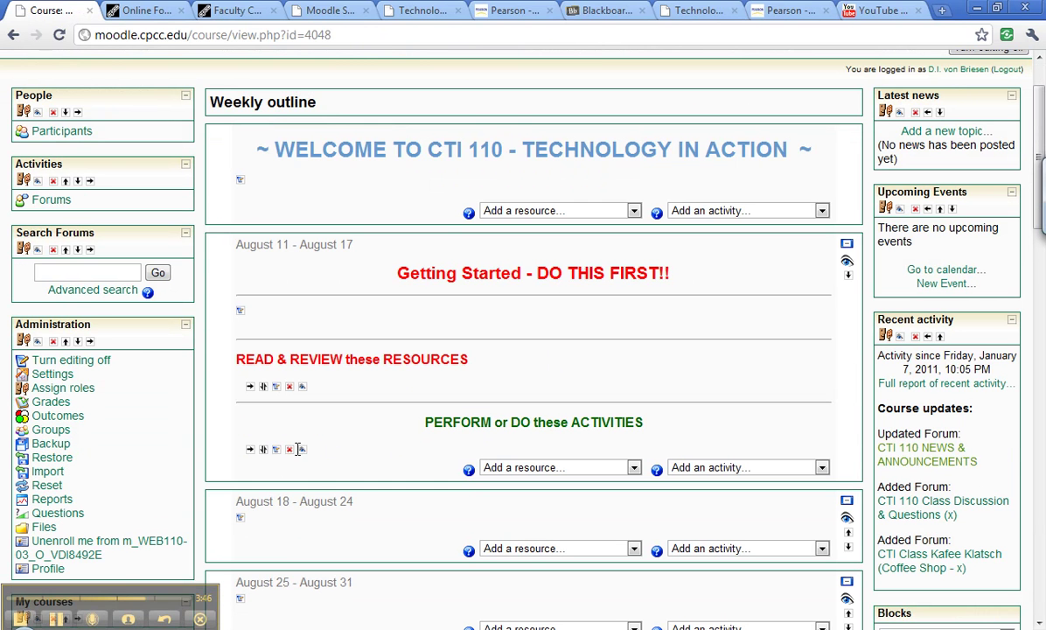
- Left-align the "PERFORM or DO these ACTIVITIES" heading in the August 11 - August 17 week and save the label
{"action": "left_click", "coordinate": [276, 449]}
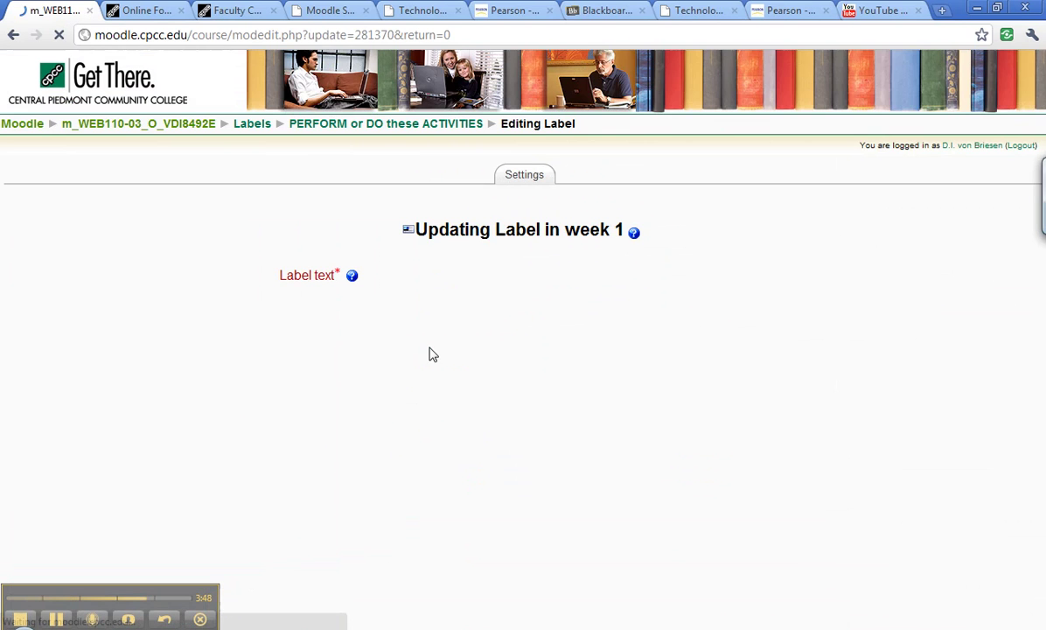
{"action": "left_click", "coordinate": [325, 376]}
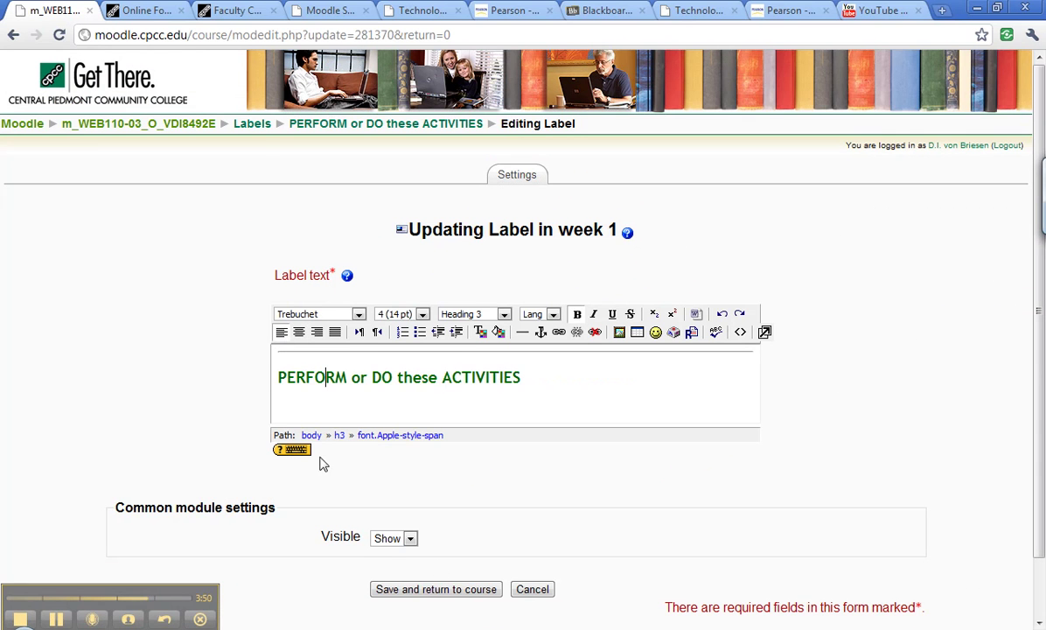
{"action": "left_click", "coordinate": [460, 591]}
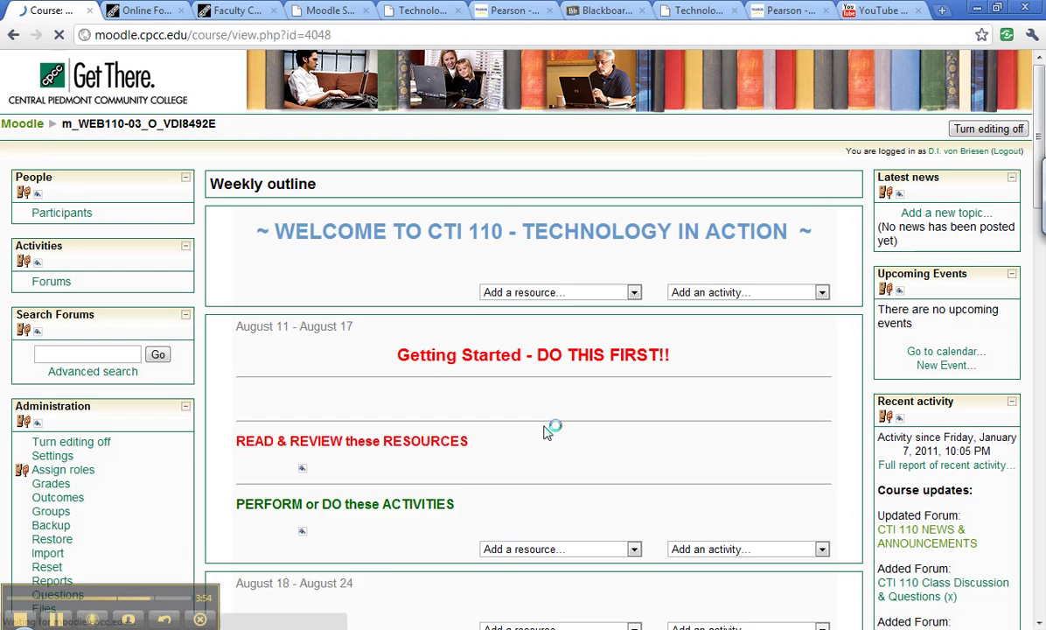
- Remove the horizontal line below "Getting Started - DO THIS FIRST!!" in the week 1 summary and save the changes
{"action": "scroll", "coordinate": [551, 424], "scroll_direction": "down", "scroll_amount": 3}
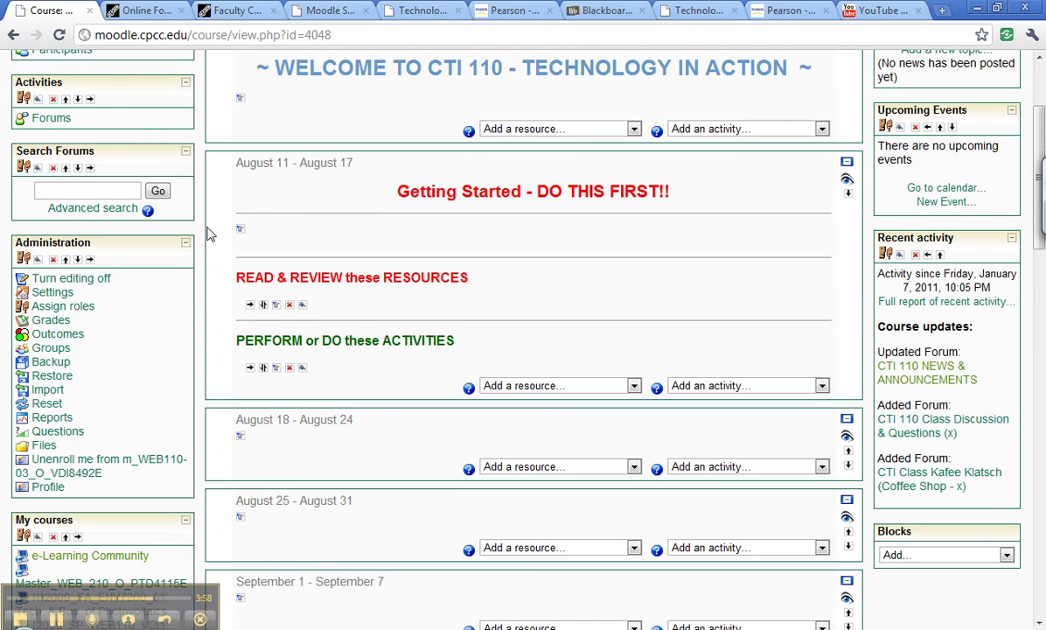
{"action": "left_click", "coordinate": [241, 233]}
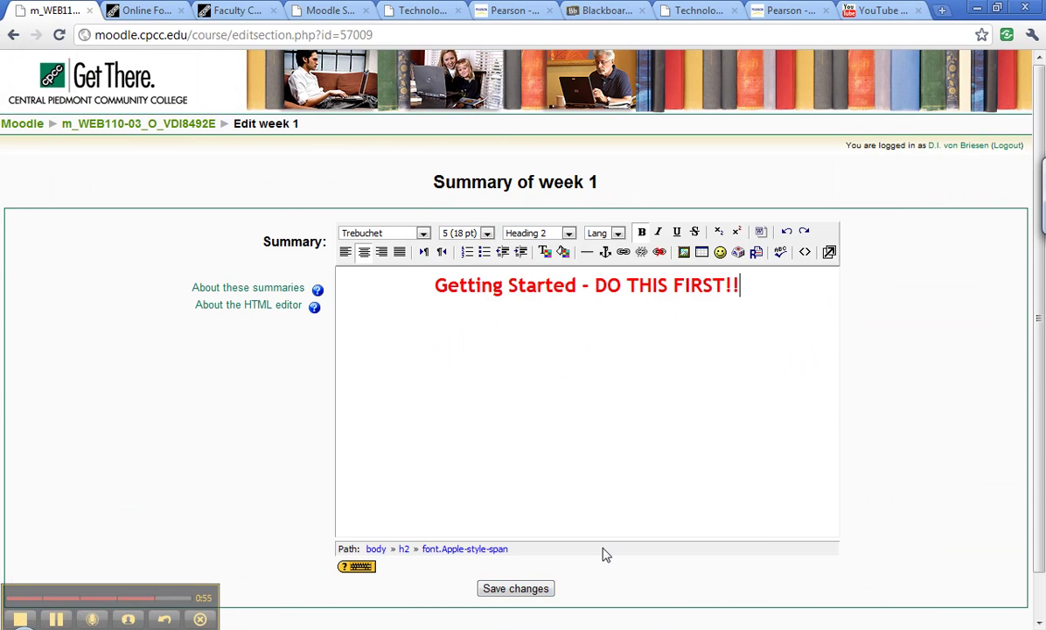
{"action": "left_click", "coordinate": [512, 589]}
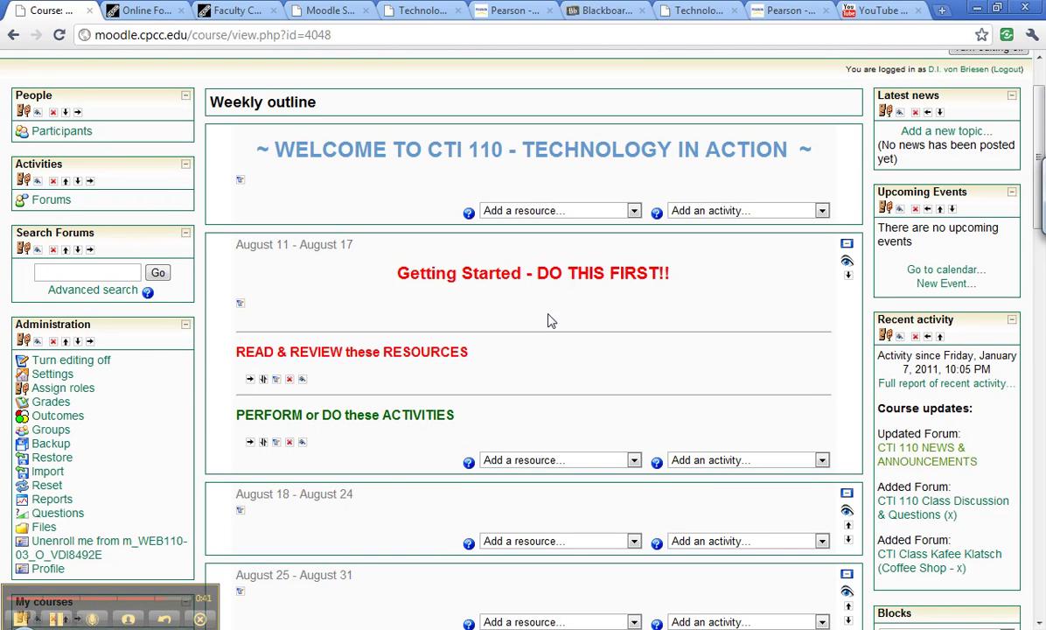
{"action": "scroll", "coordinate": [551, 319], "scroll_direction": "down", "scroll_amount": 12}
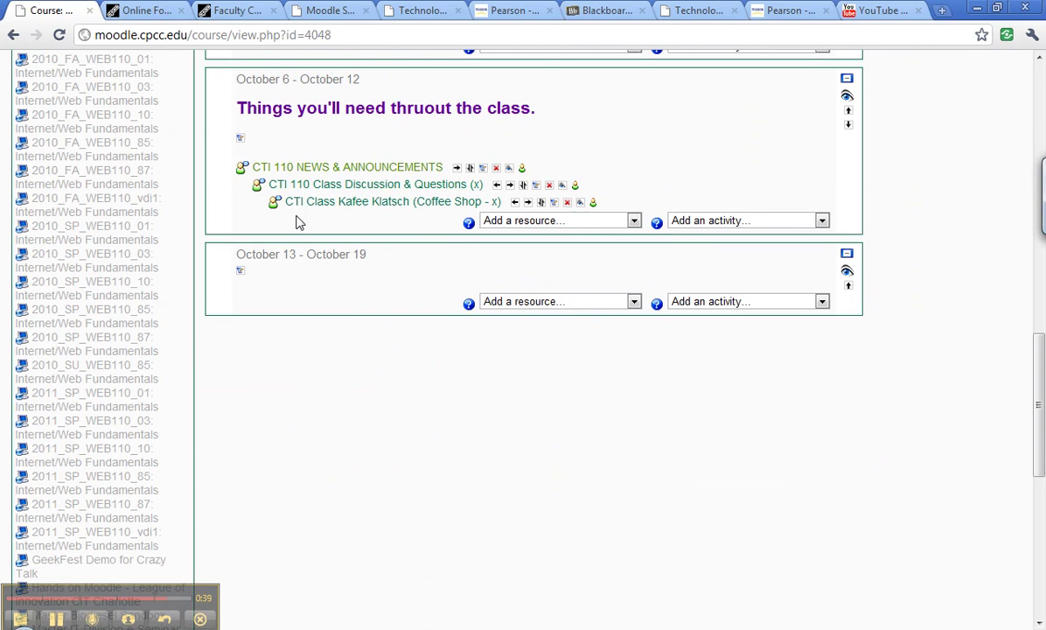
{"action": "scroll", "coordinate": [761, 175], "scroll_direction": "up", "scroll_amount": 8}
{"action": "scroll", "coordinate": [751, 208], "scroll_direction": "up", "scroll_amount": 5}
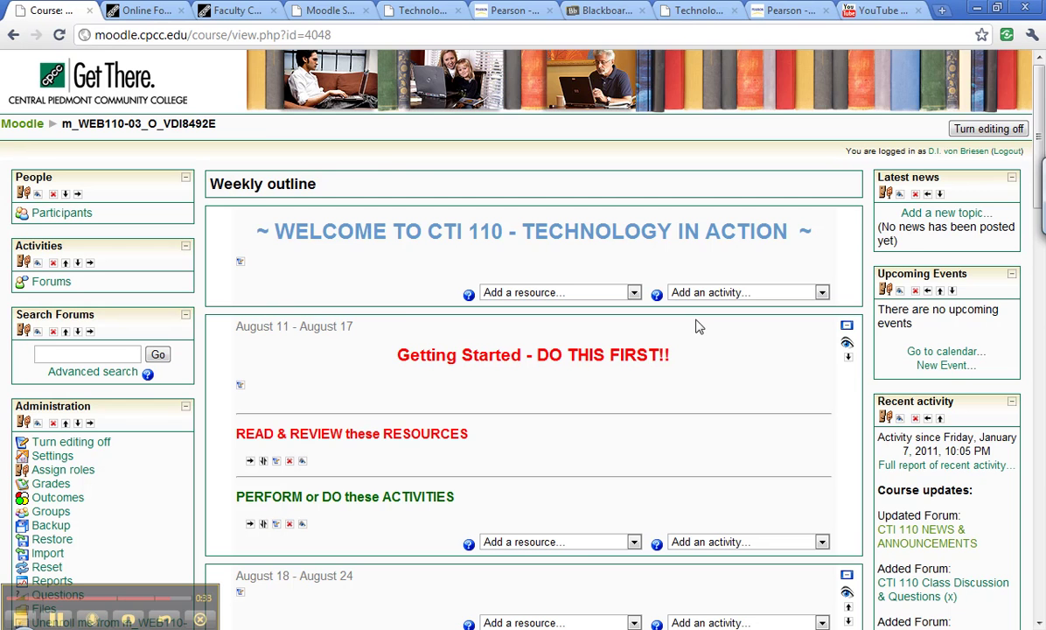
{"action": "scroll", "coordinate": [855, 312], "scroll_direction": "down", "scroll_amount": 3}
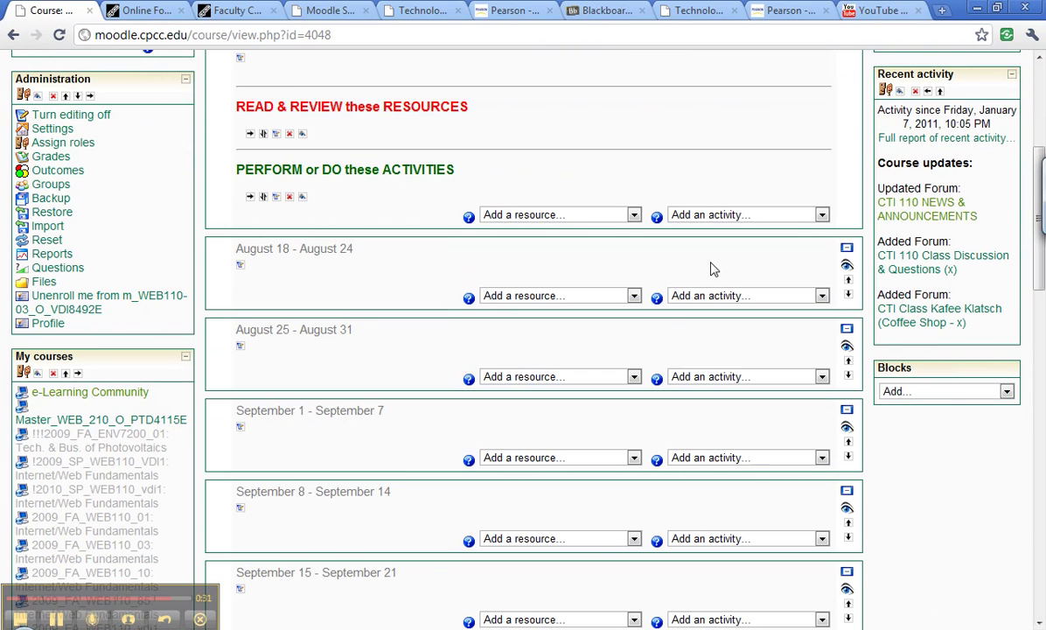
{"action": "scroll", "coordinate": [668, 252], "scroll_direction": "up", "scroll_amount": 3}
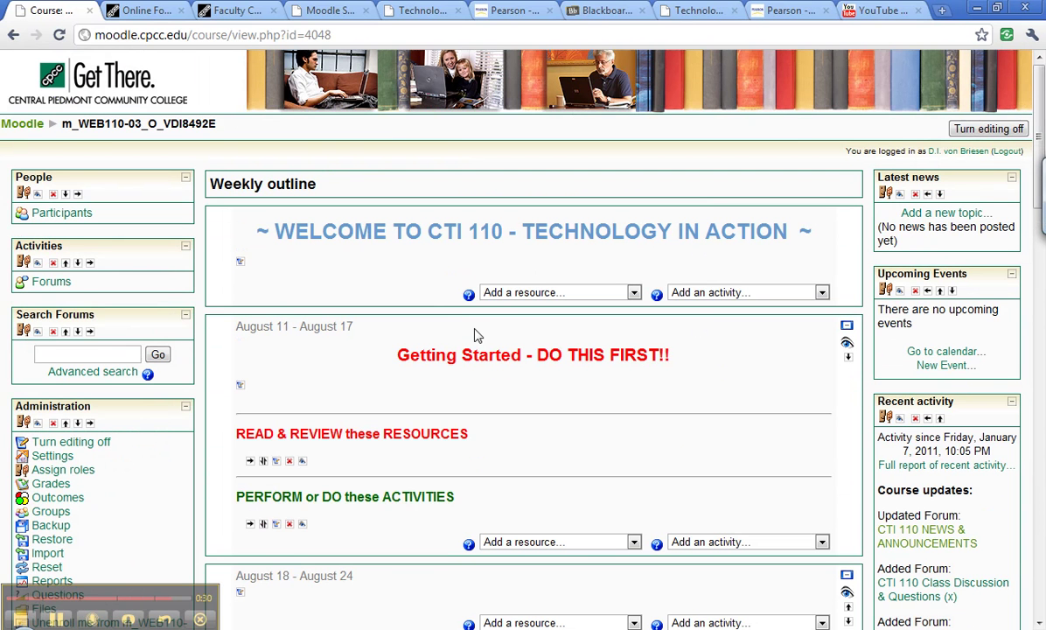
- Delete the People, Activities, Search Forums, Administration and My courses blocks from the course page
{"action": "left_click", "coordinate": [53, 194]}
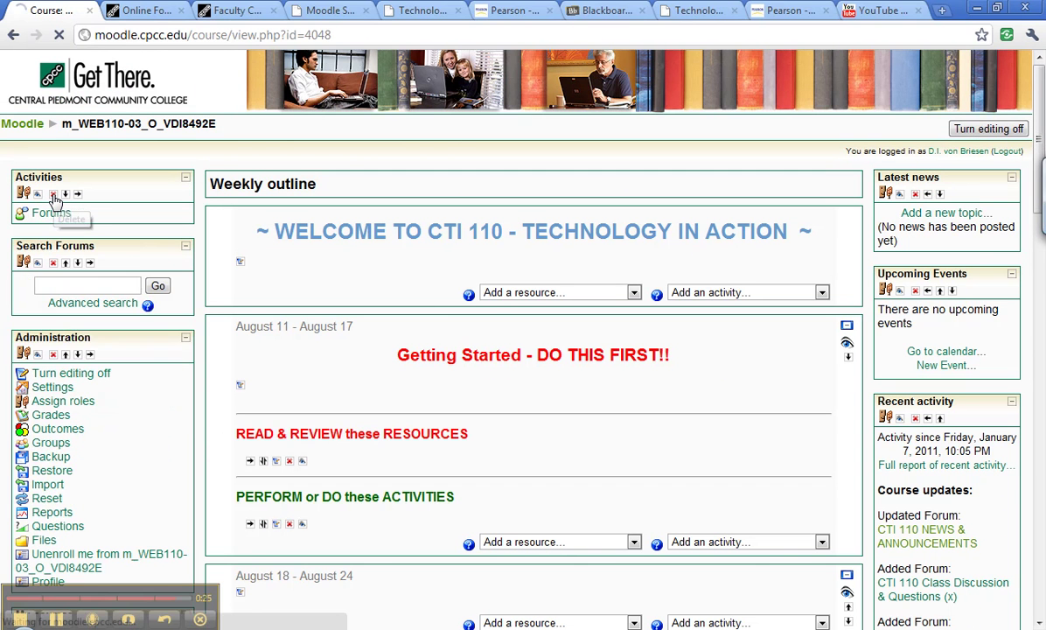
{"action": "left_click", "coordinate": [53, 194]}
{"action": "left_click", "coordinate": [53, 194]}
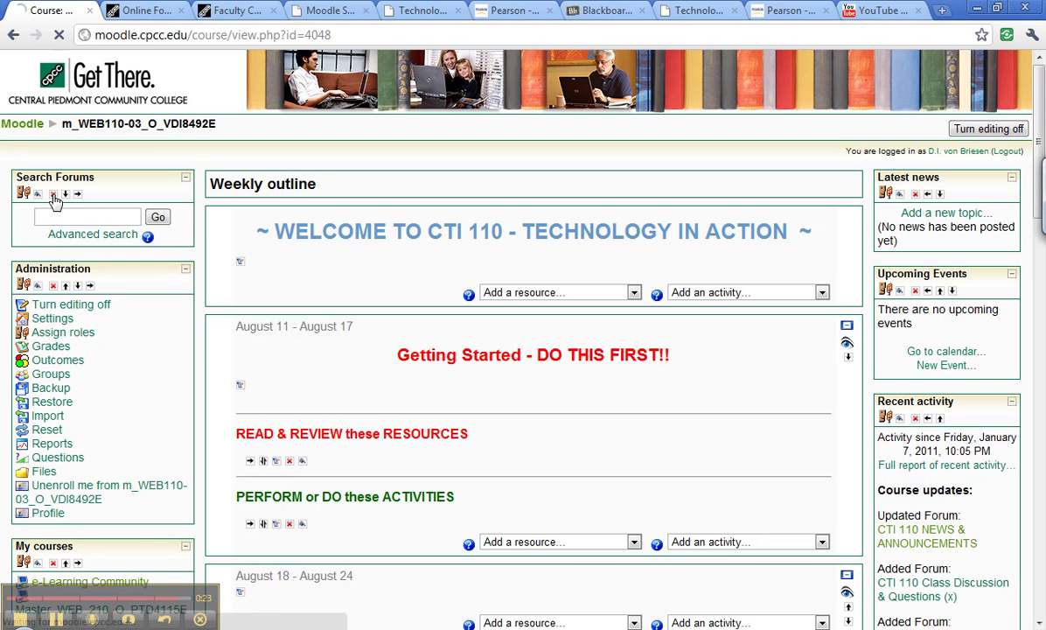
{"action": "left_click", "coordinate": [53, 194]}
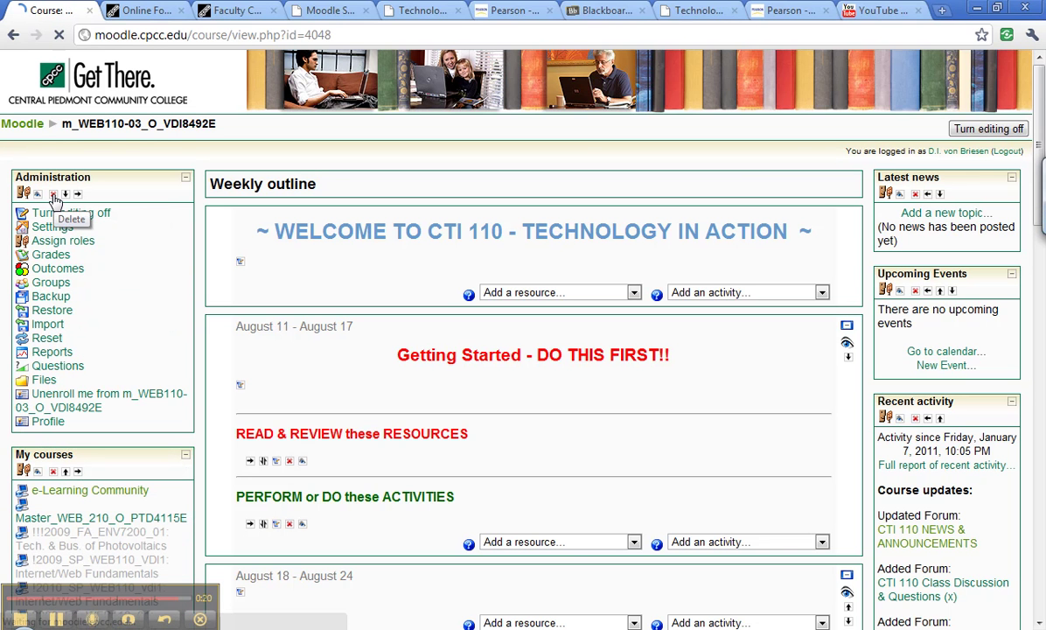
{"action": "left_click", "coordinate": [53, 194]}
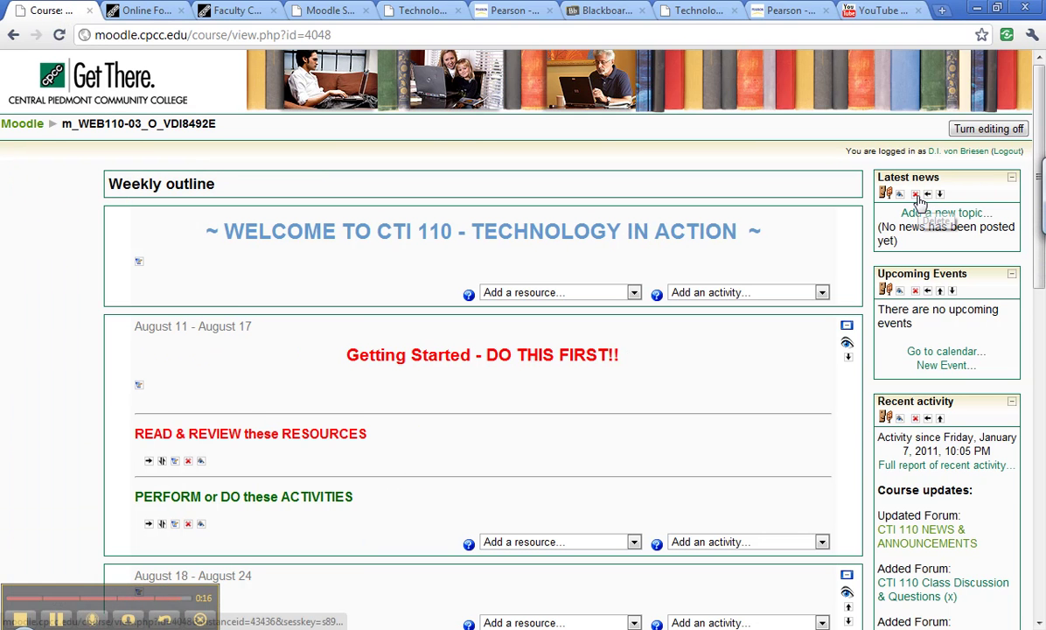
- Delete the Latest news, Upcoming Events and Recent activity blocks, and turn course editing off
{"action": "left_click", "coordinate": [916, 195]}
{"action": "left_click", "coordinate": [916, 195]}
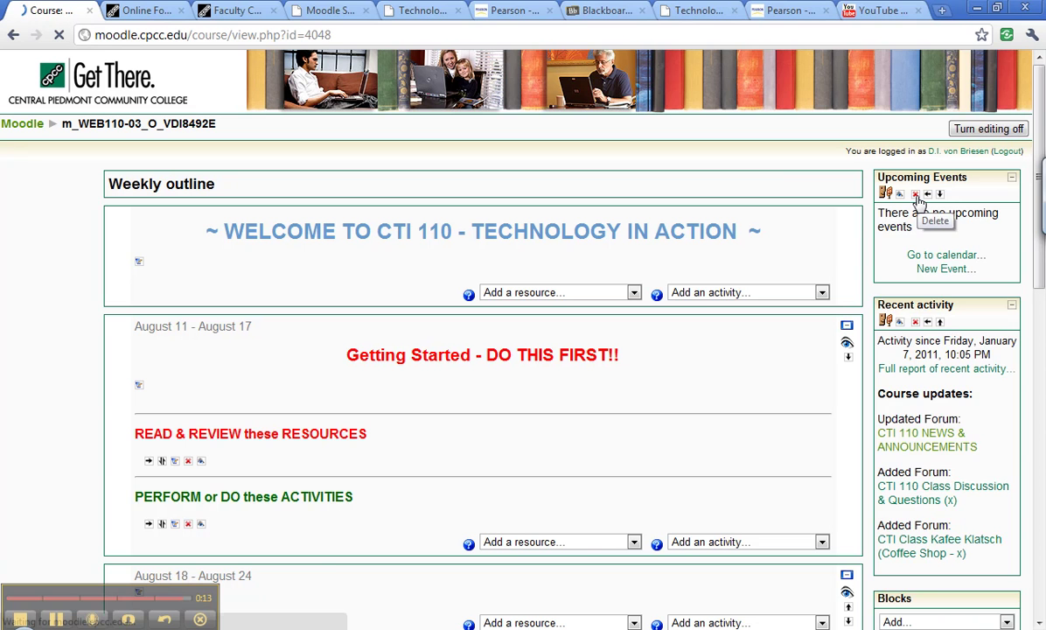
{"action": "left_click", "coordinate": [916, 195]}
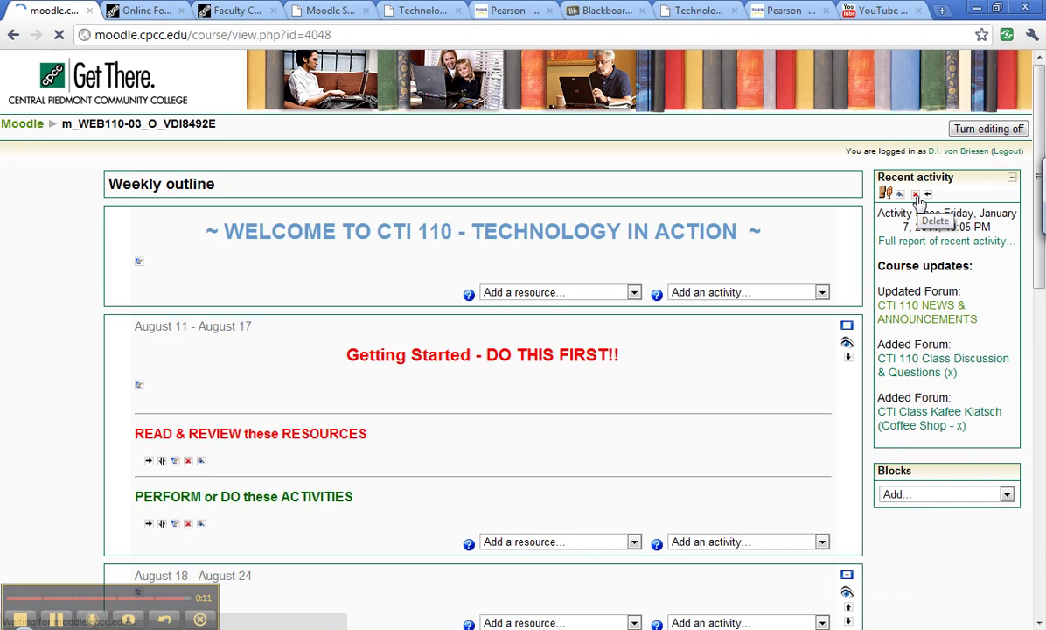
{"action": "left_click", "coordinate": [971, 128]}
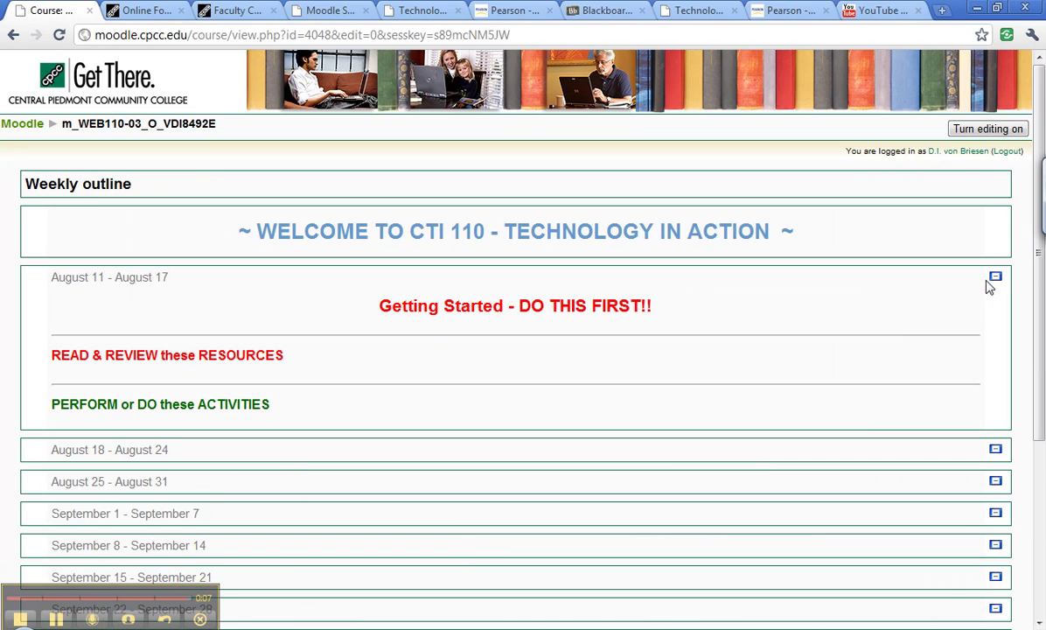